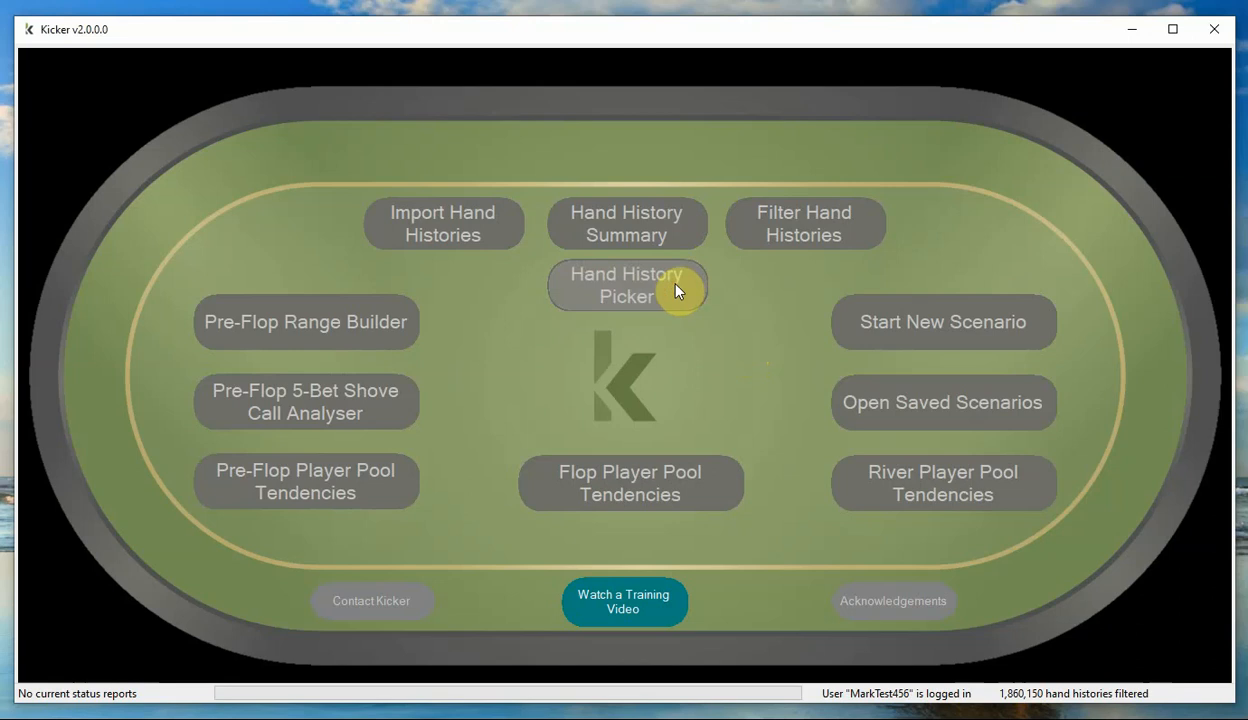
# Open the Hand History Picker and look across the columns of its hands table.
pyautogui.click(675, 291)
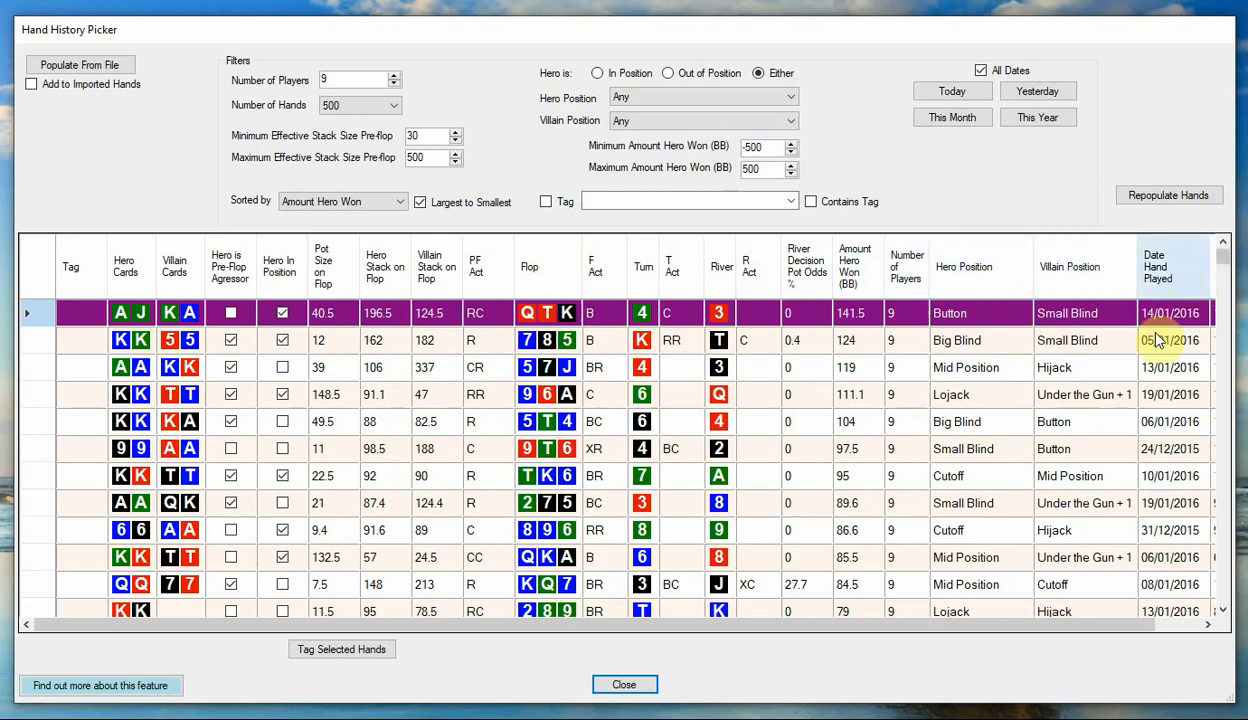
pyautogui.click(1206, 625)
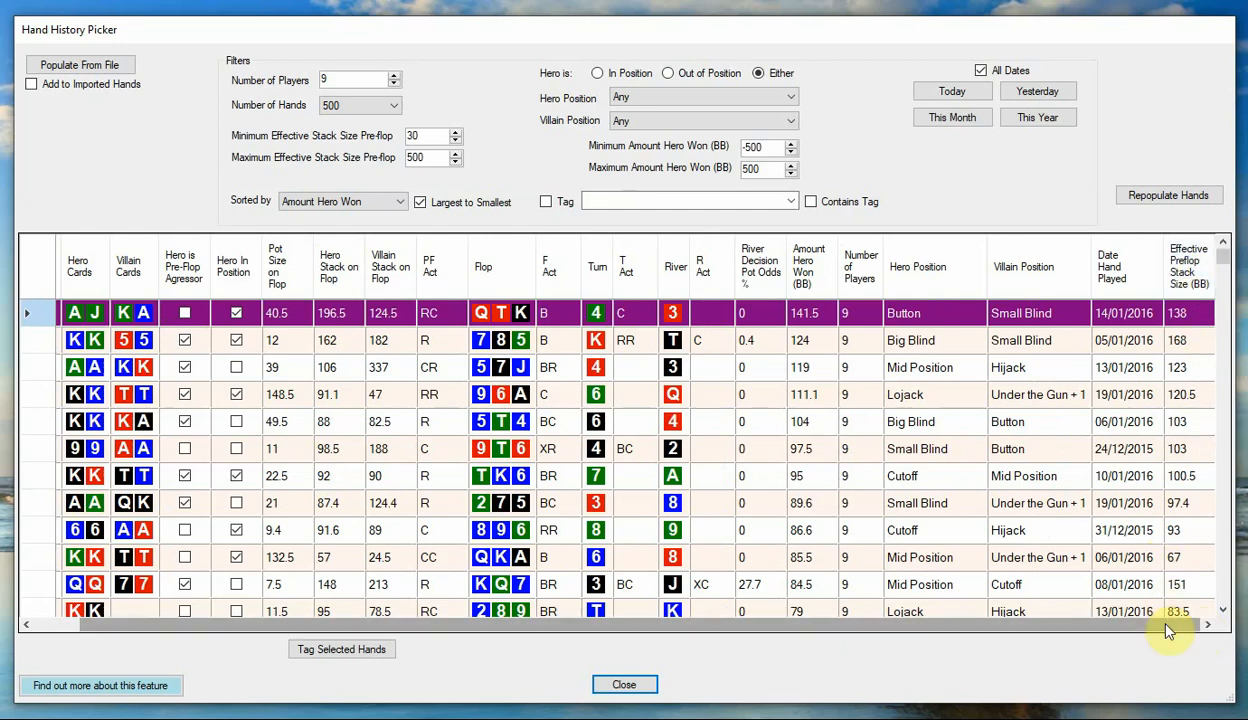
pyautogui.moveTo(1168, 628); pyautogui.dragTo(1118, 628)
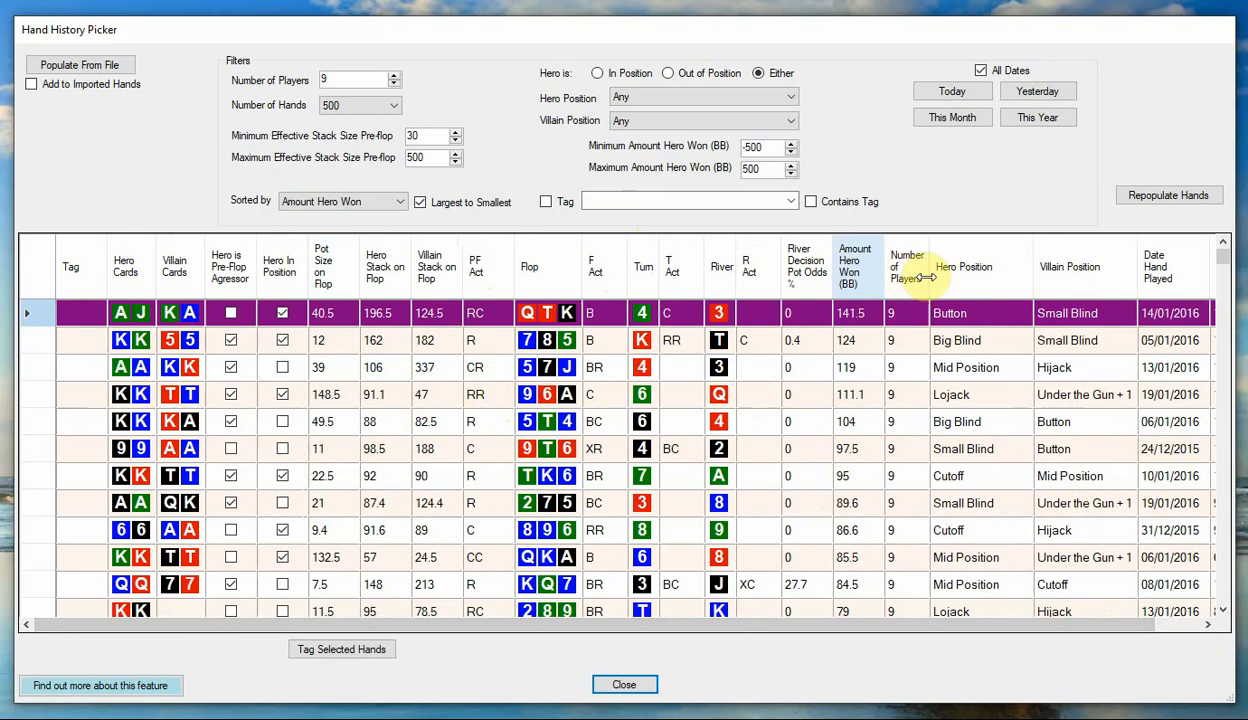
# Sort the hands by Amount Hero Won, largest first, and then by Date Hand Played, newest first.
pyautogui.click(857, 272)
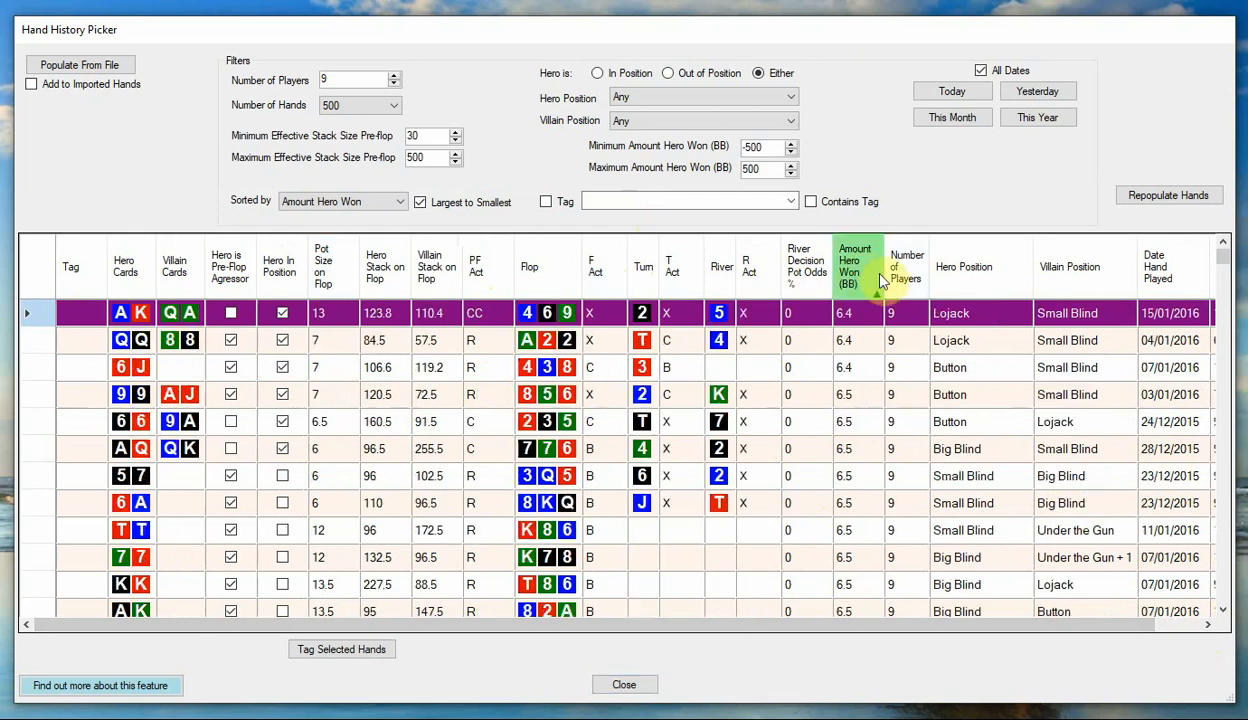
pyautogui.click(870, 272)
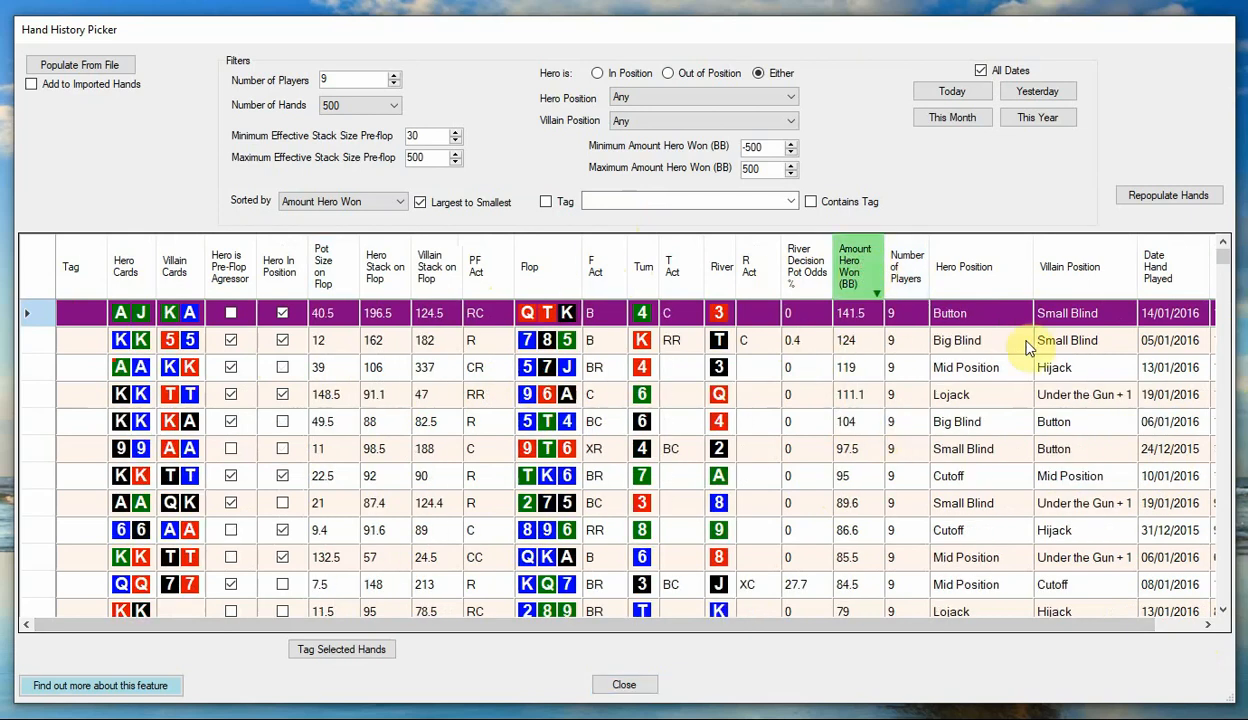
pyautogui.click(1168, 272)
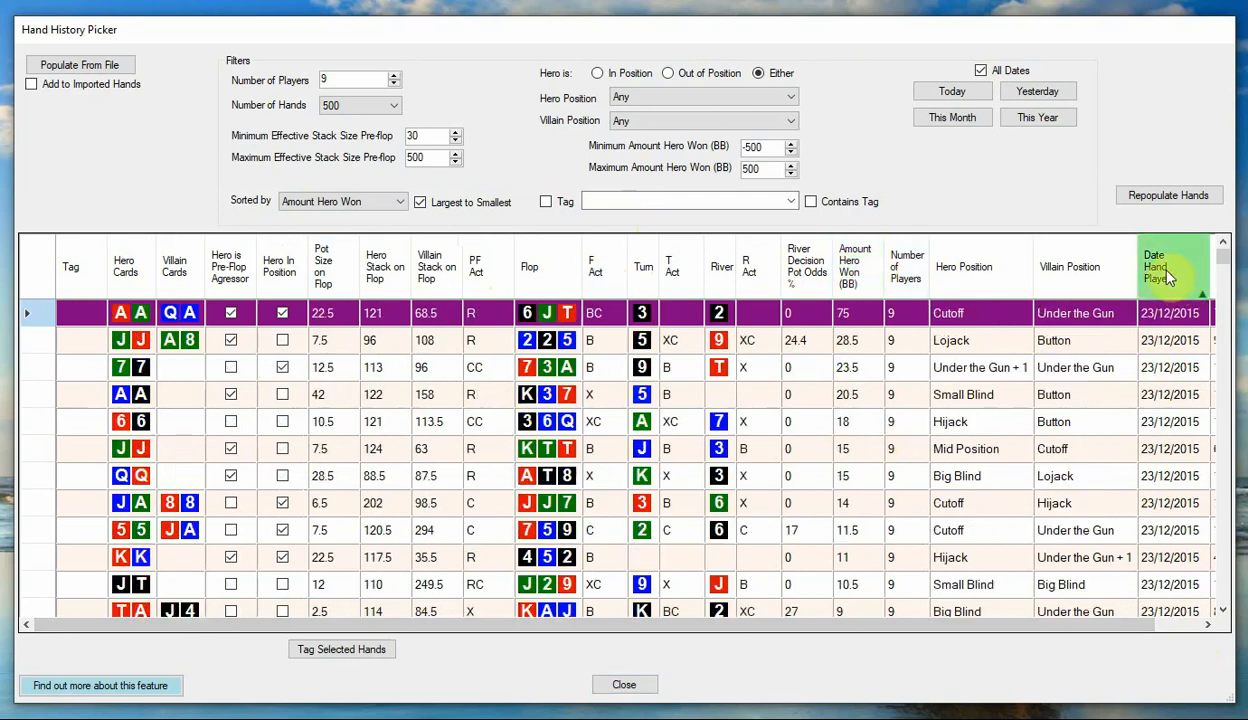
pyautogui.click(1168, 272)
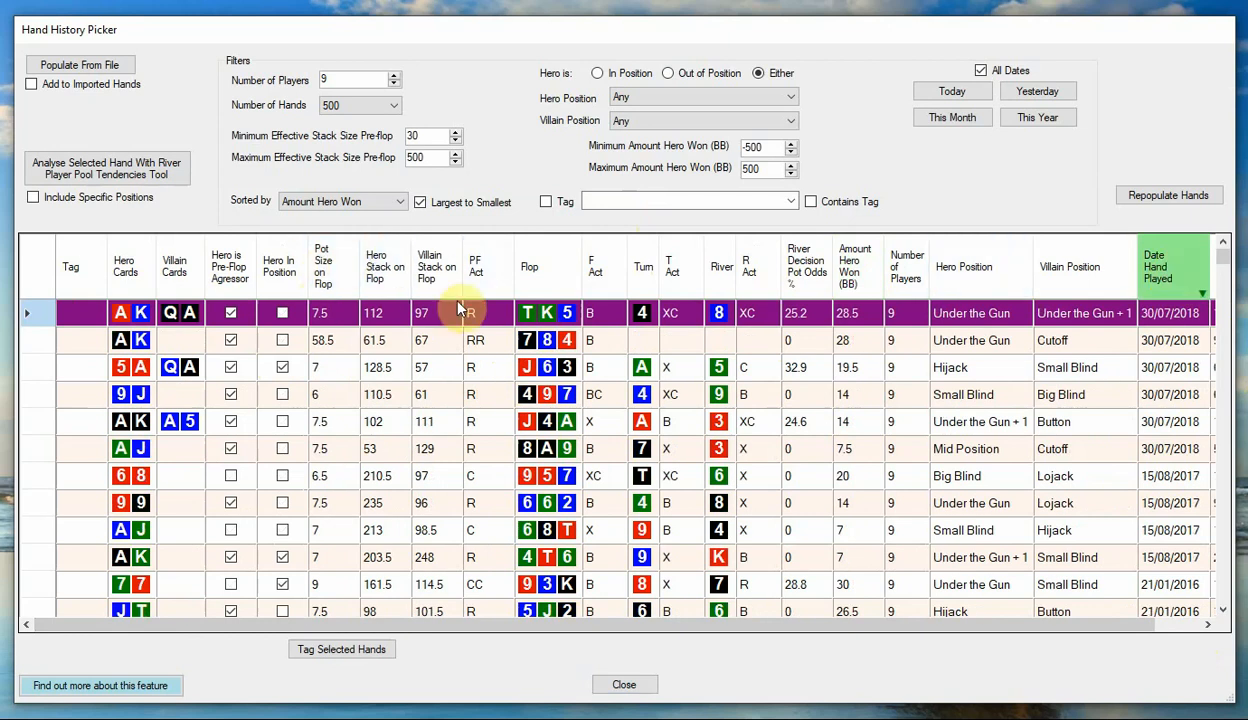
# Sort the hands by Pot Size on Flop, largest first, and then by PF Act in ascending order.
pyautogui.click(338, 266)
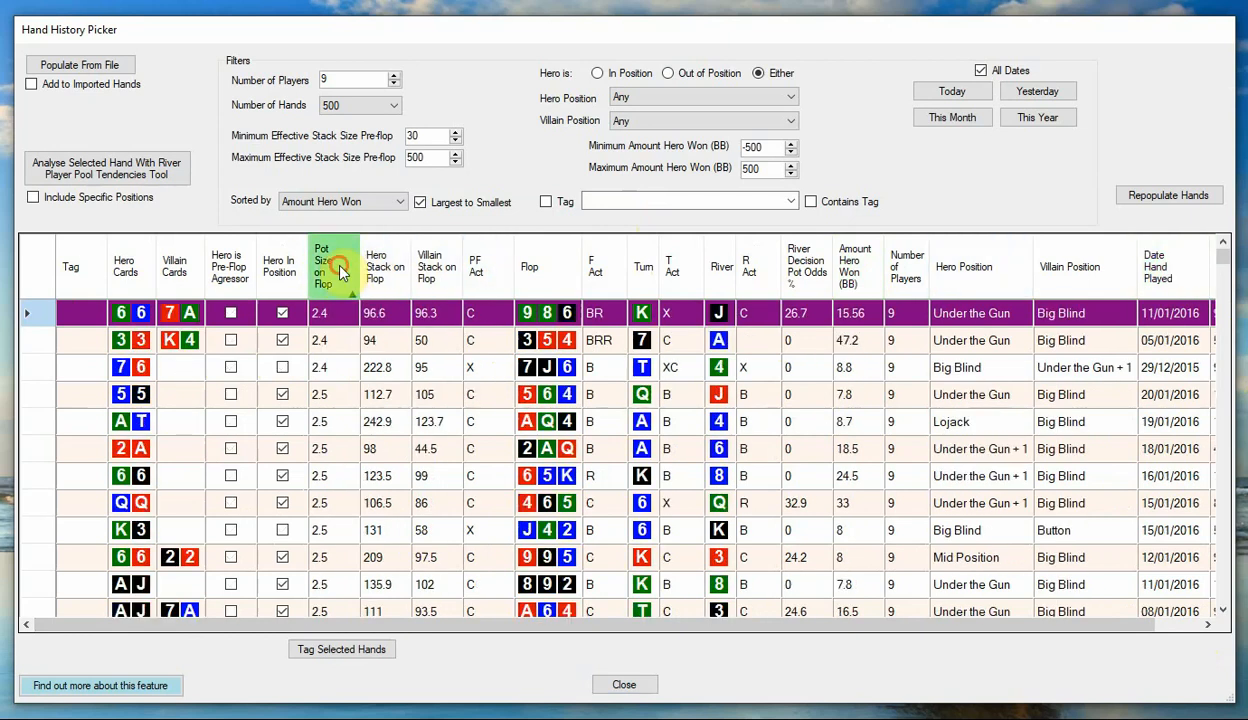
pyautogui.click(338, 266)
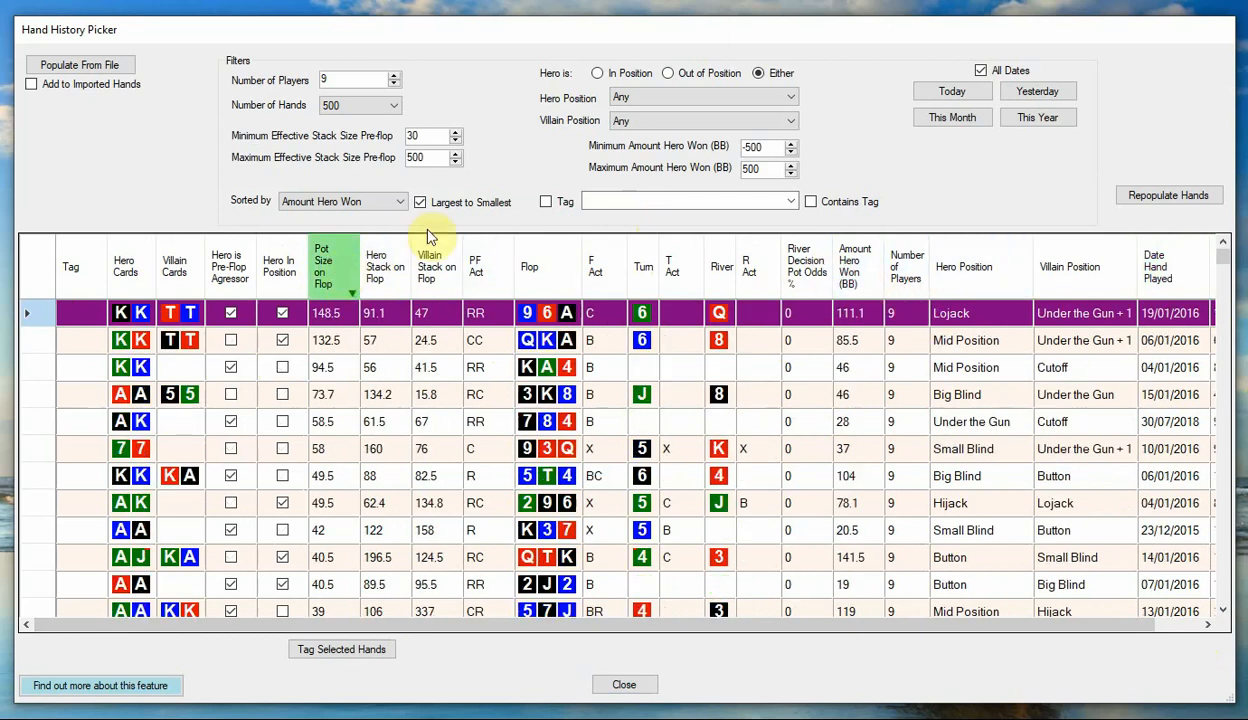
pyautogui.click(490, 272)
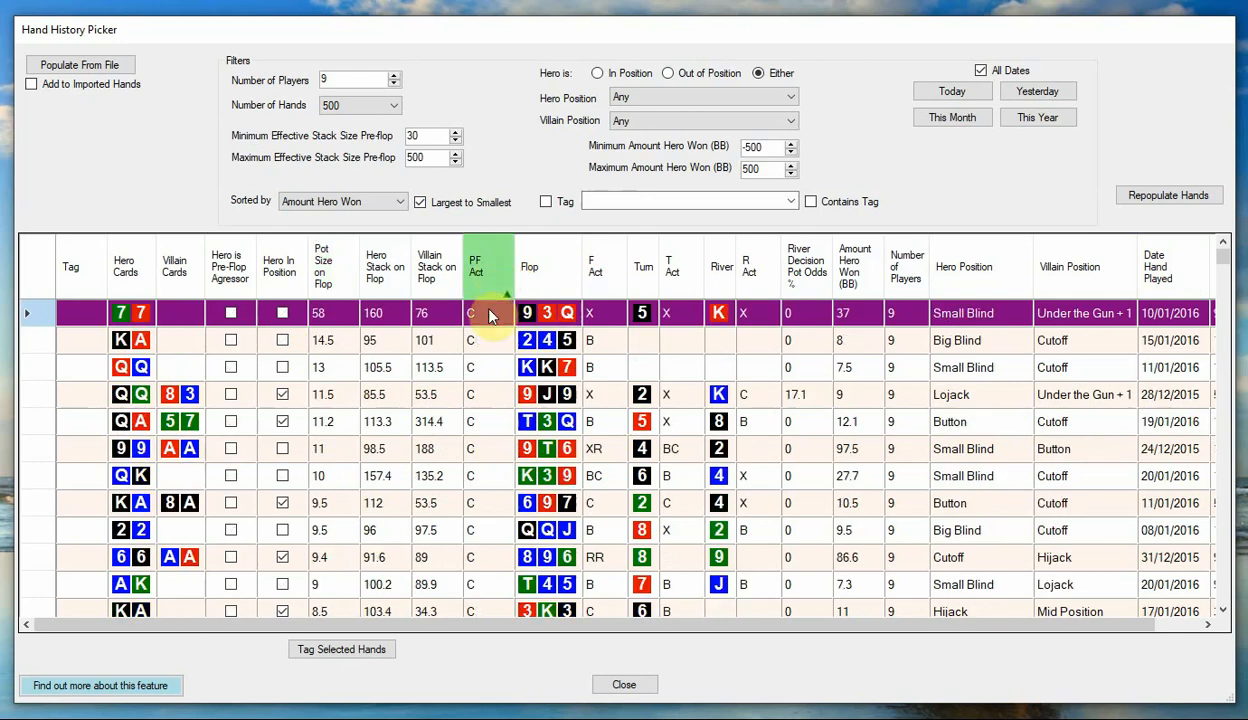
pyautogui.scroll(-5, 505, 440)
pyautogui.scroll(5, 505, 443)
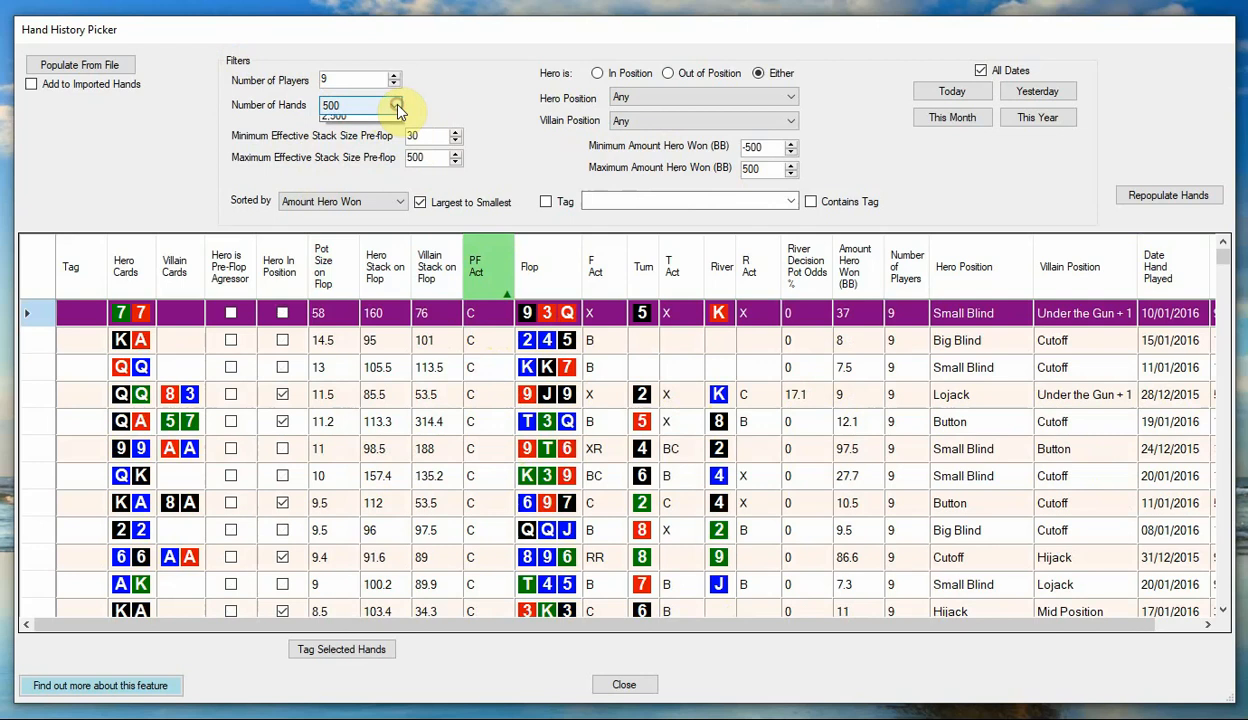
pyautogui.click(390, 110)
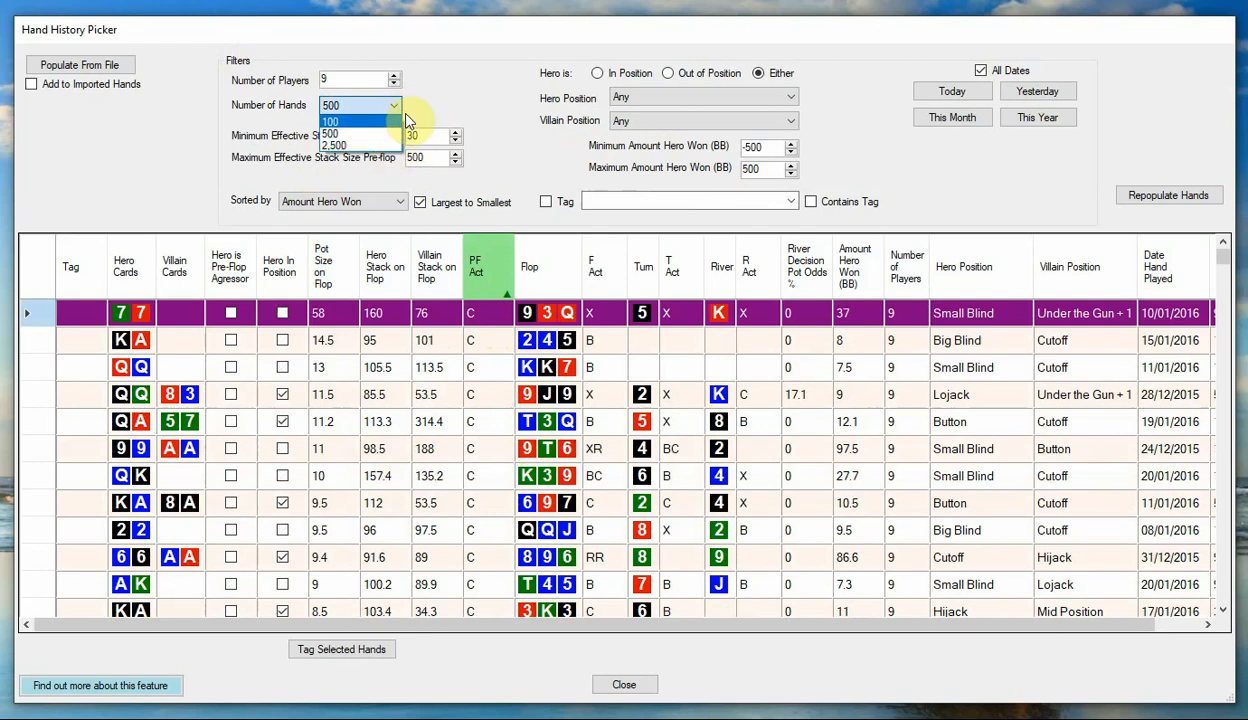
pyautogui.click(393, 108)
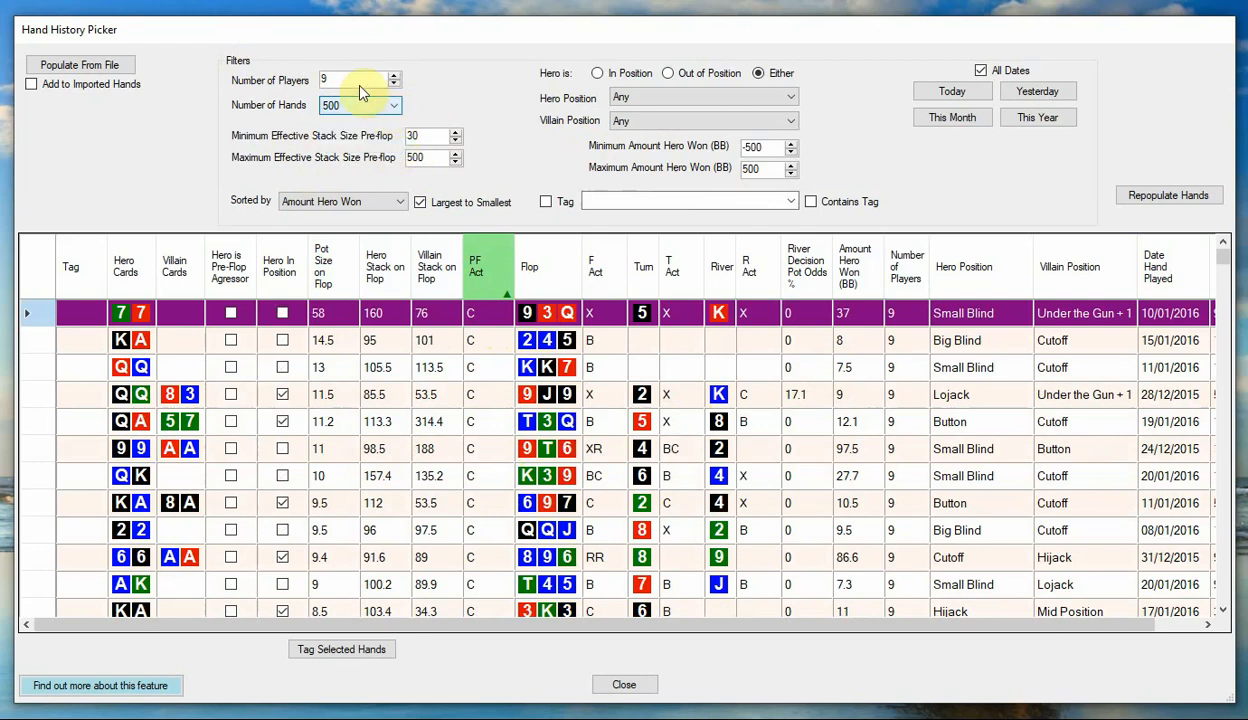
pyautogui.click(334, 78)
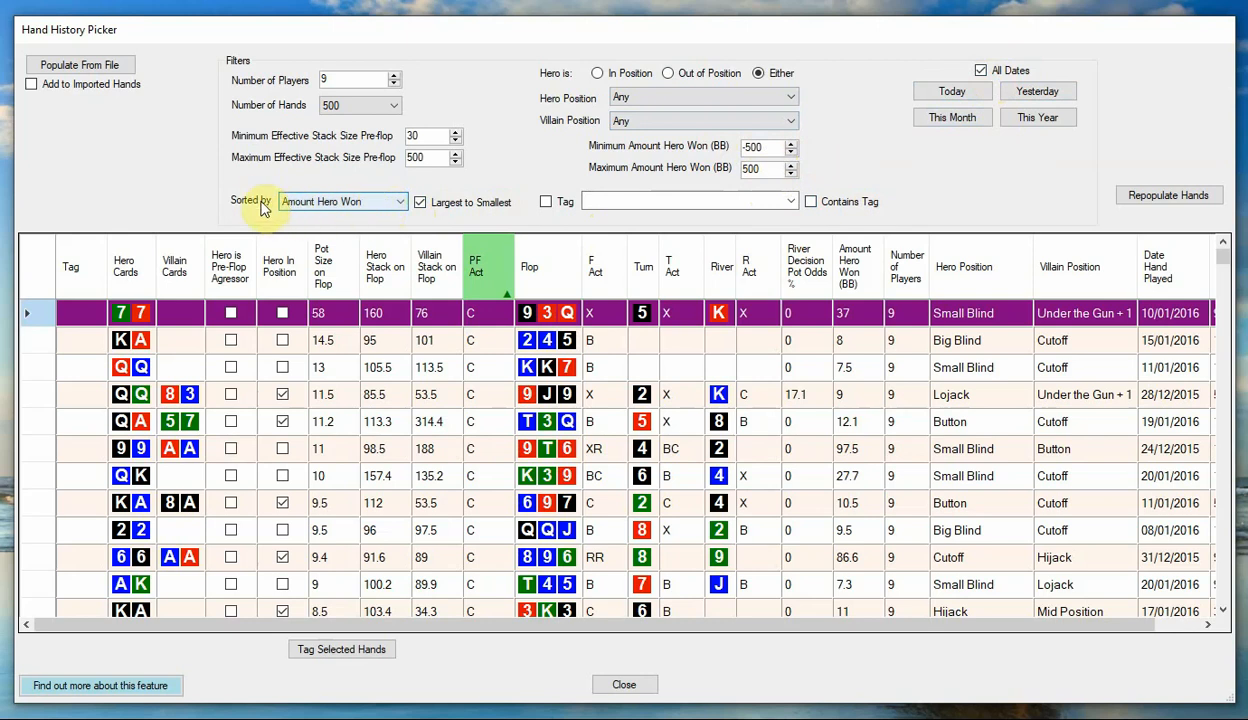
pyautogui.click(402, 203)
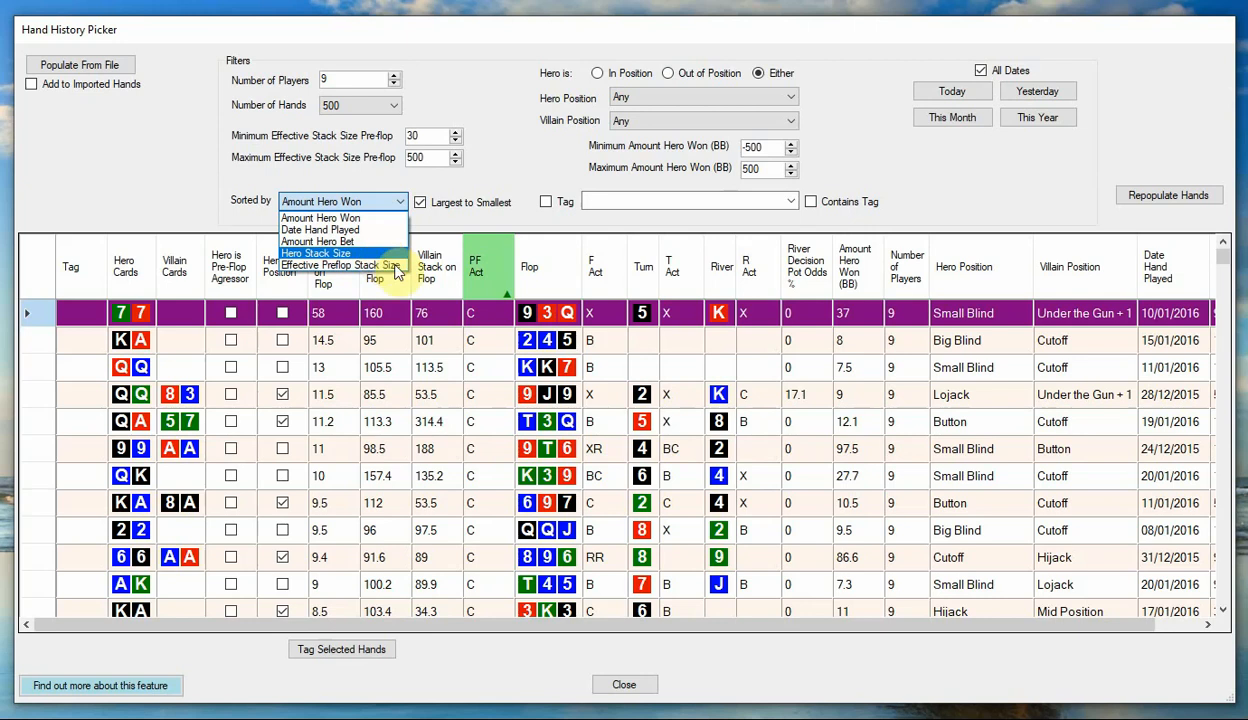
pyautogui.click(390, 200)
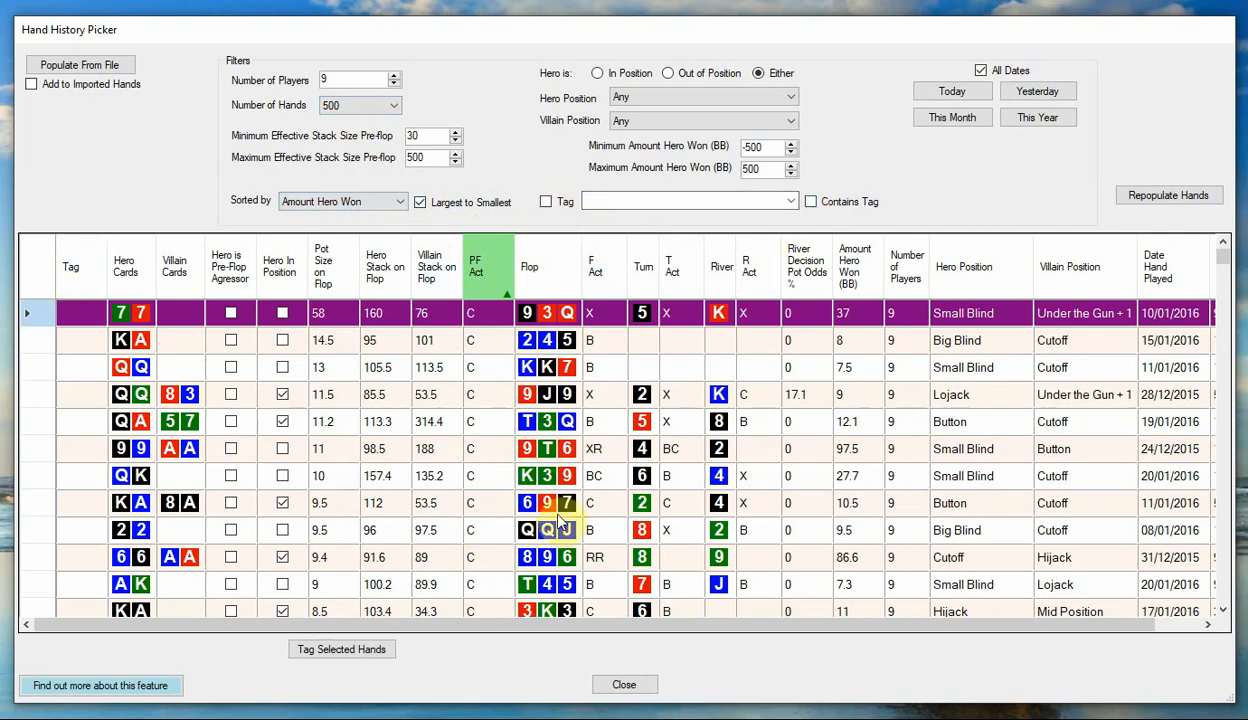
# Select the first five hands in the table and tag them as Tag1.
pyautogui.keyDown('shift'); pyautogui.click(443, 425); pyautogui.keyUp('shift')
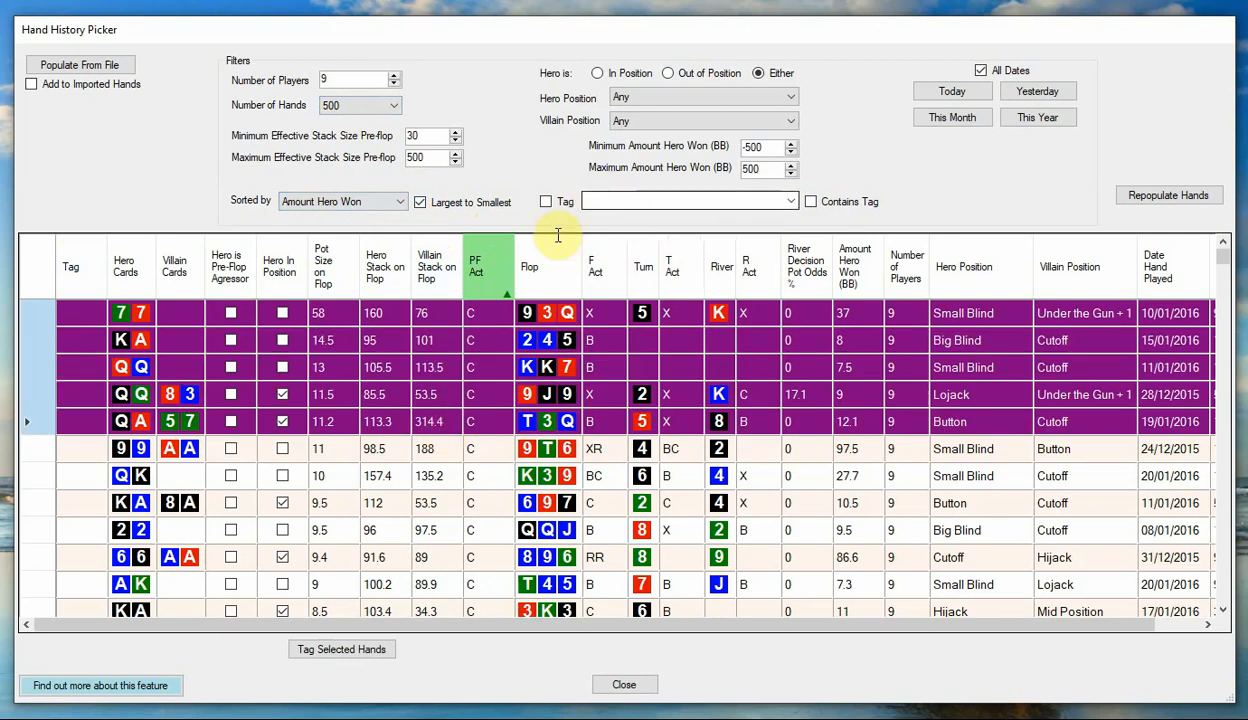
pyautogui.click(392, 654)
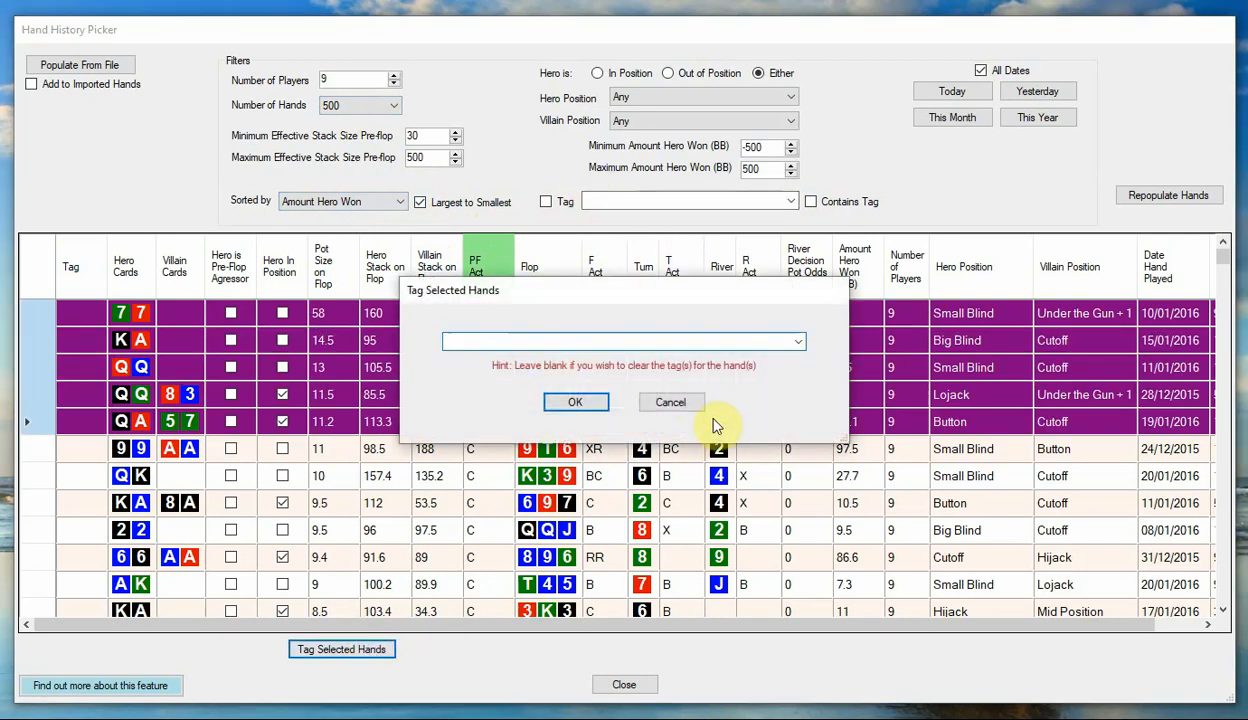
pyautogui.click(798, 342)
pyautogui.click(798, 343)
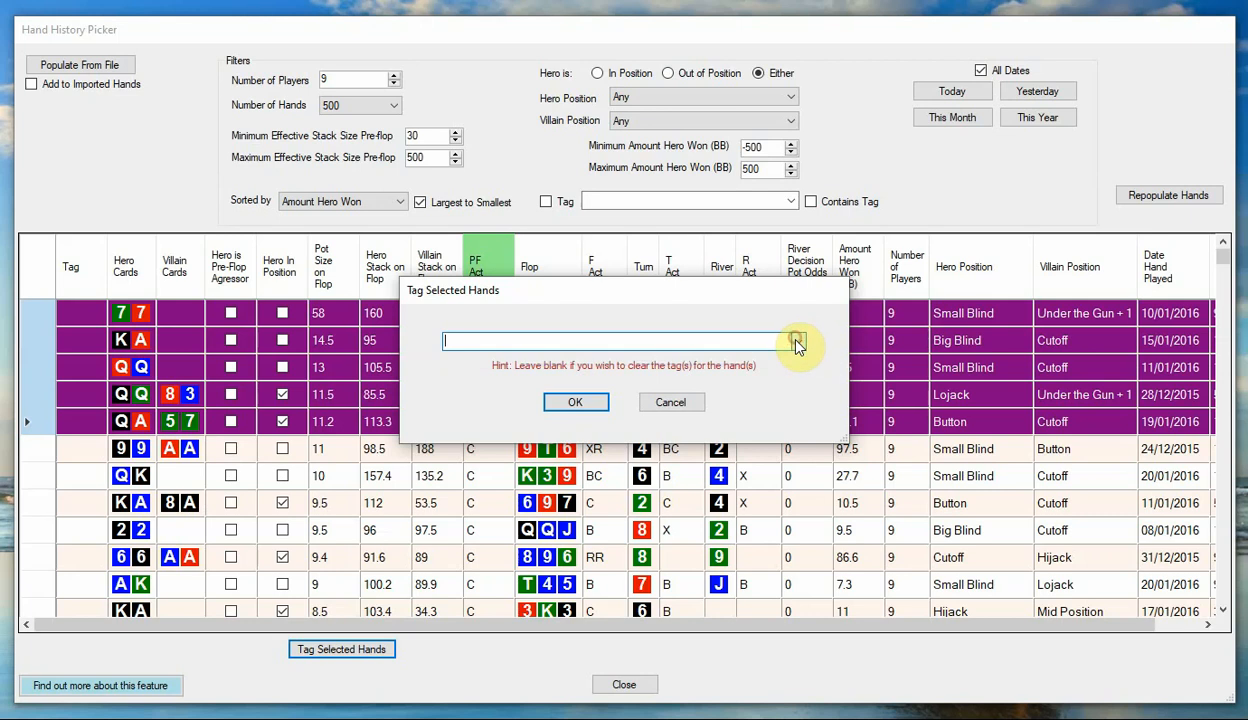
pyautogui.click(618, 342)
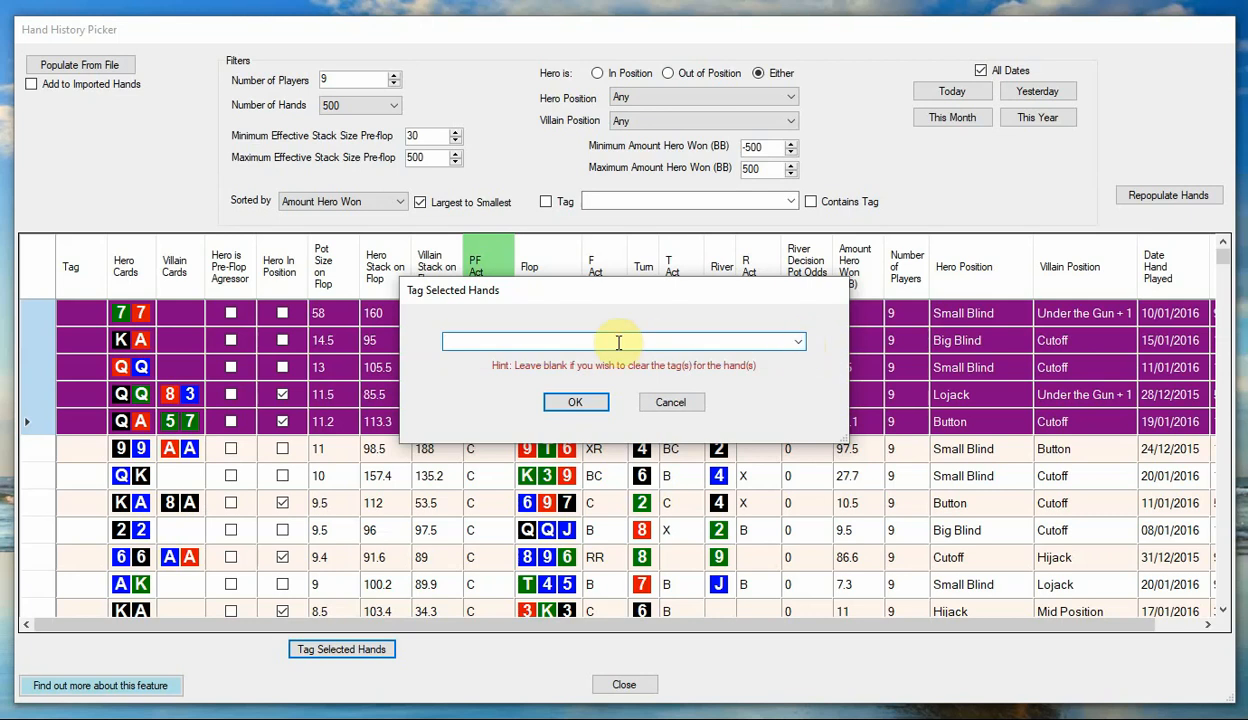
pyautogui.write('t')
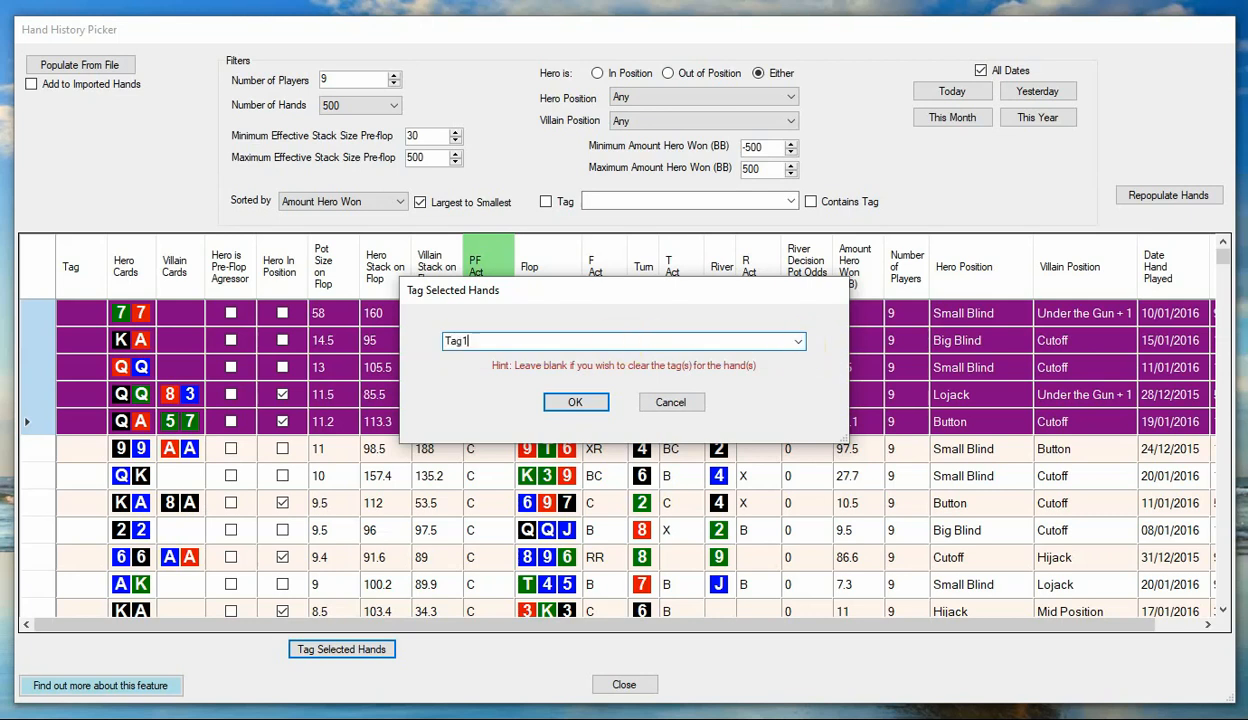
pyautogui.write('ag1')
pyautogui.click(572, 400)
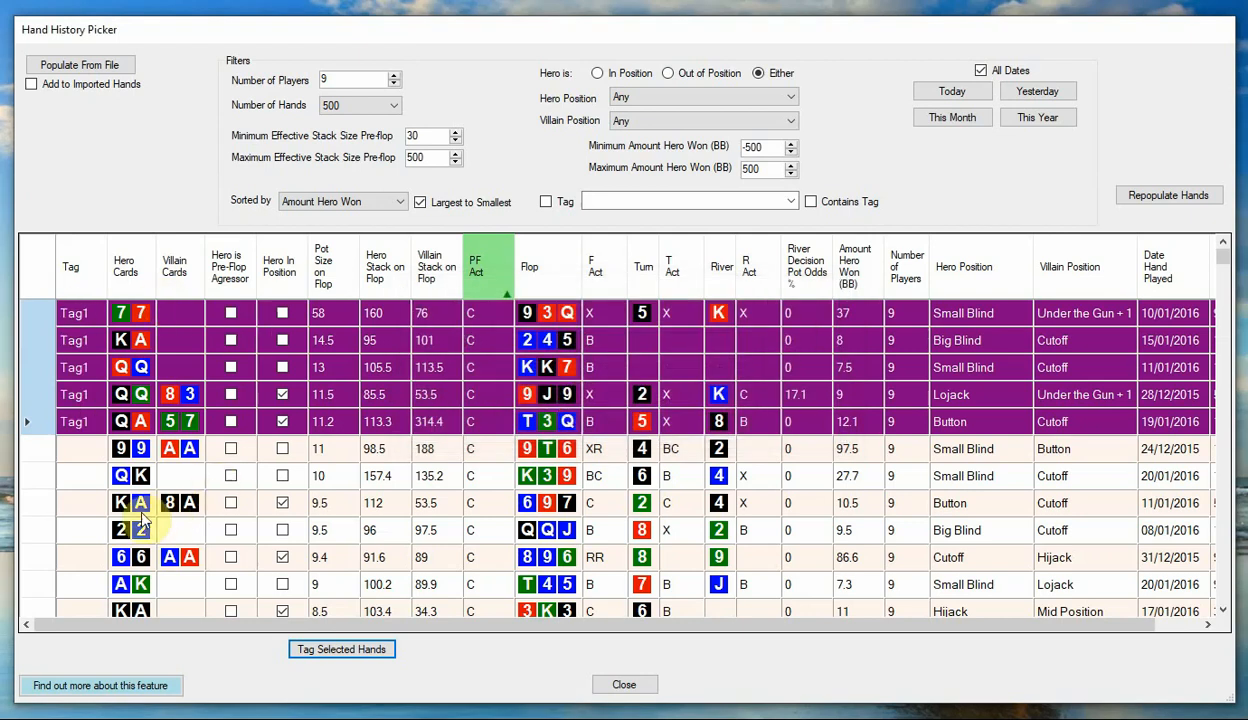
pyautogui.click(226, 452)
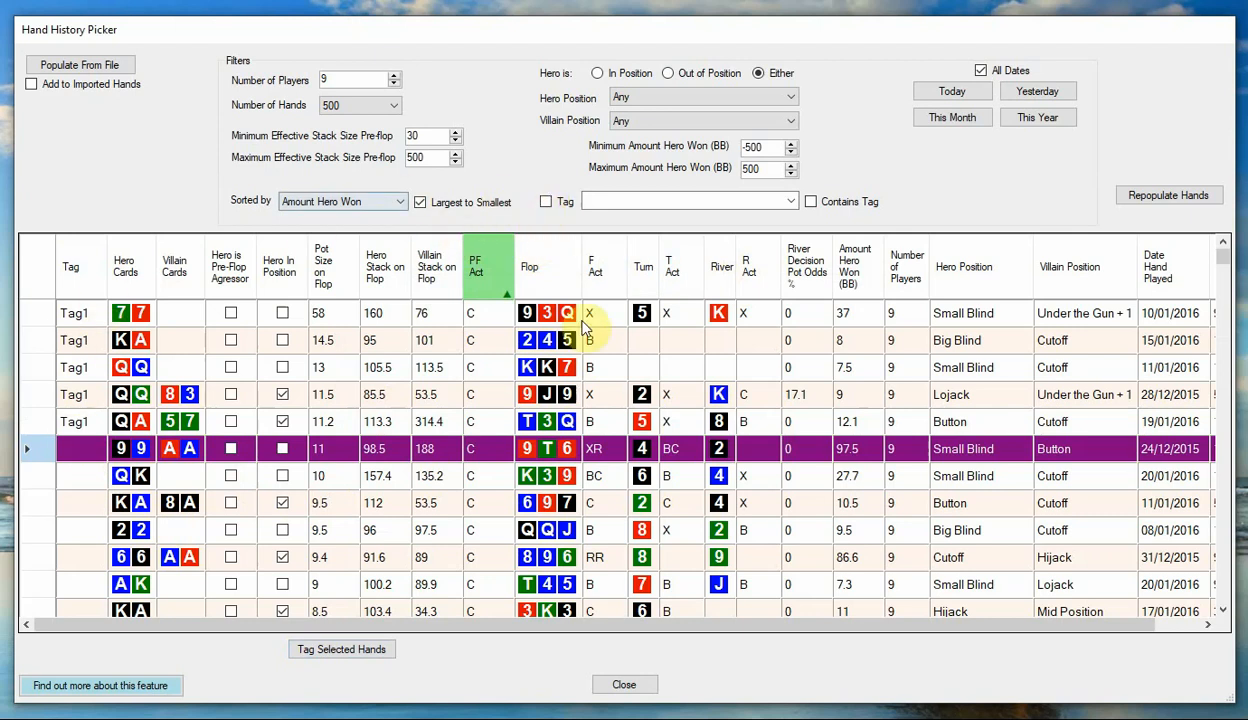
# Filter the hands by the tag Tag1 and repopulate the table.
pyautogui.click(545, 203)
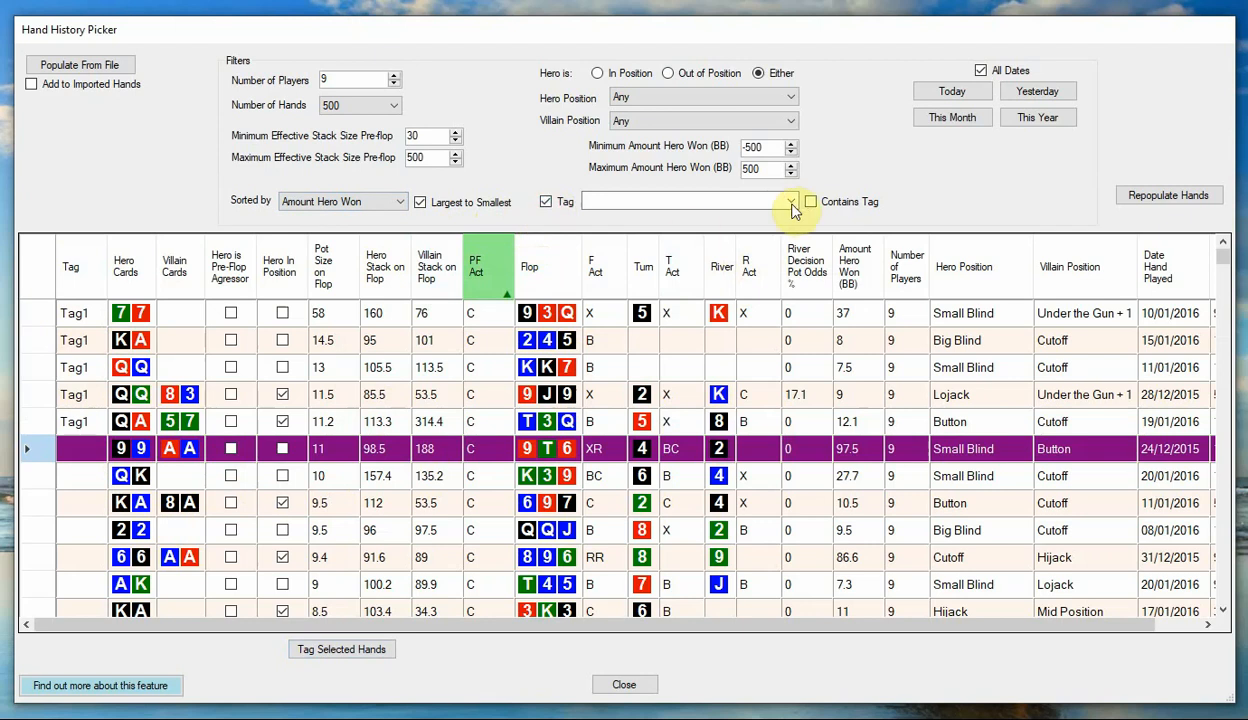
pyautogui.click(790, 201)
pyautogui.click(746, 218)
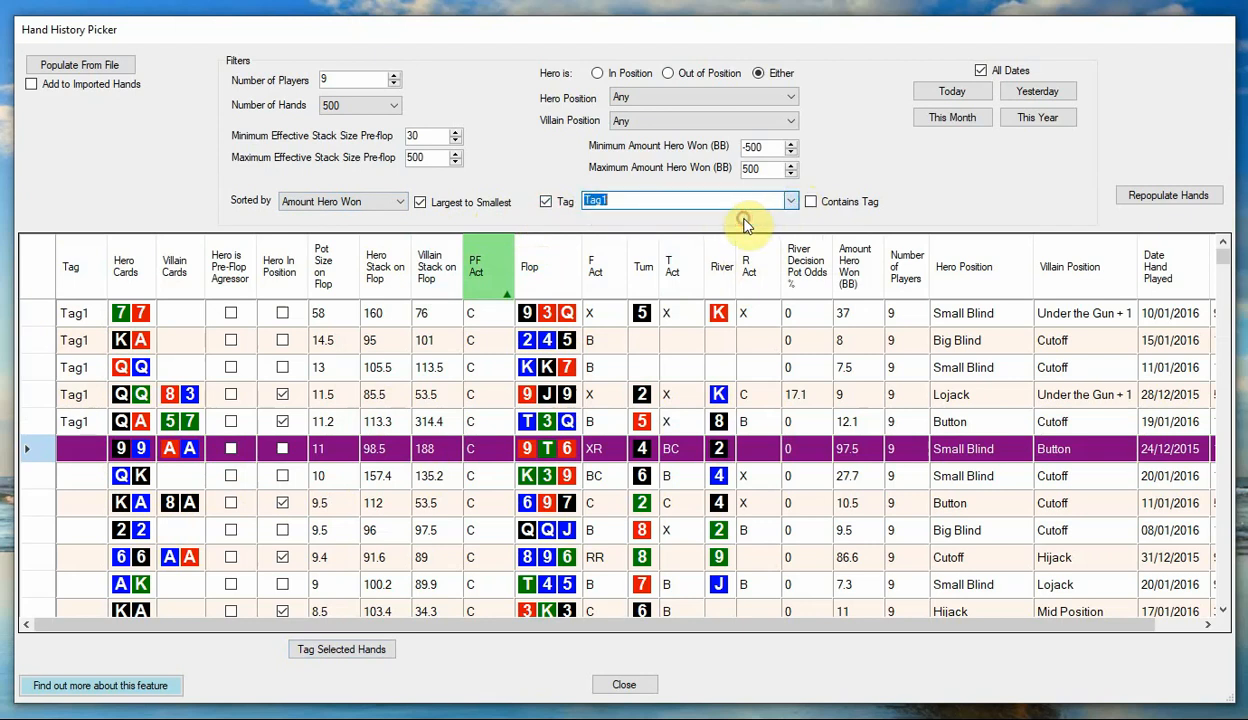
pyautogui.click(1175, 199)
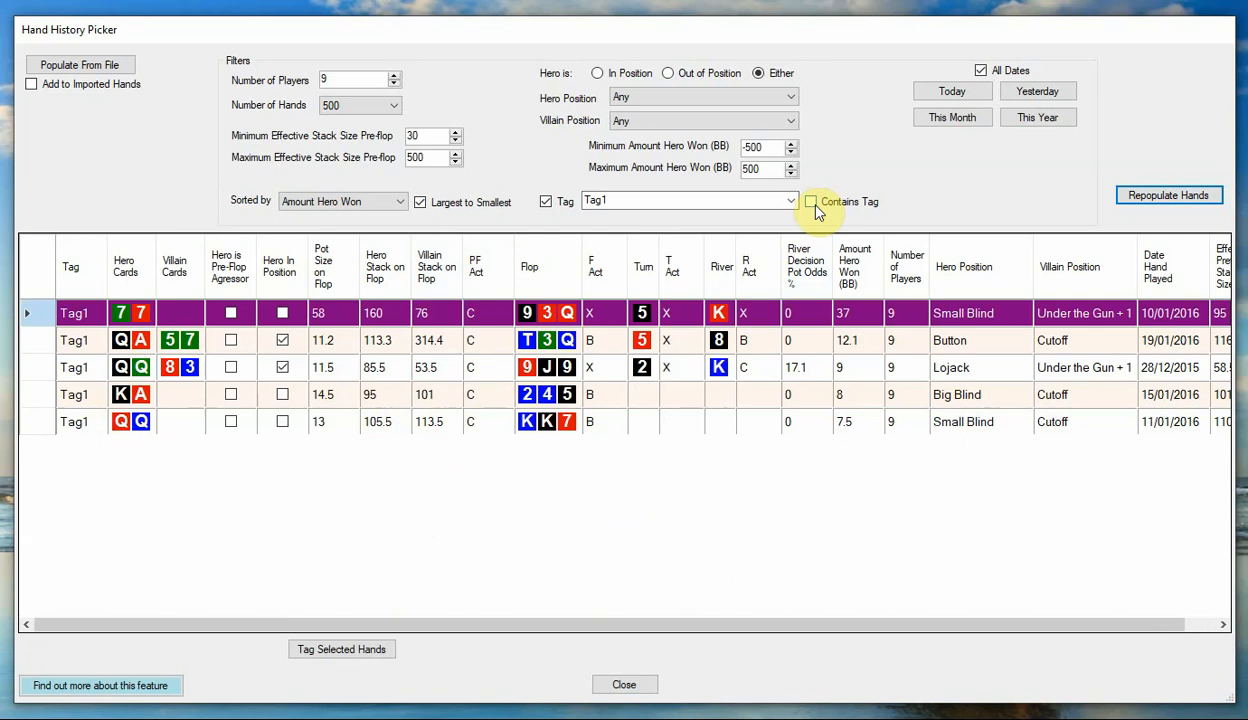
# Select the first two Tag1 hands and change their tag to Tag12.
pyautogui.keyDown('ctrl'); pyautogui.click(82, 342); pyautogui.keyUp('ctrl')
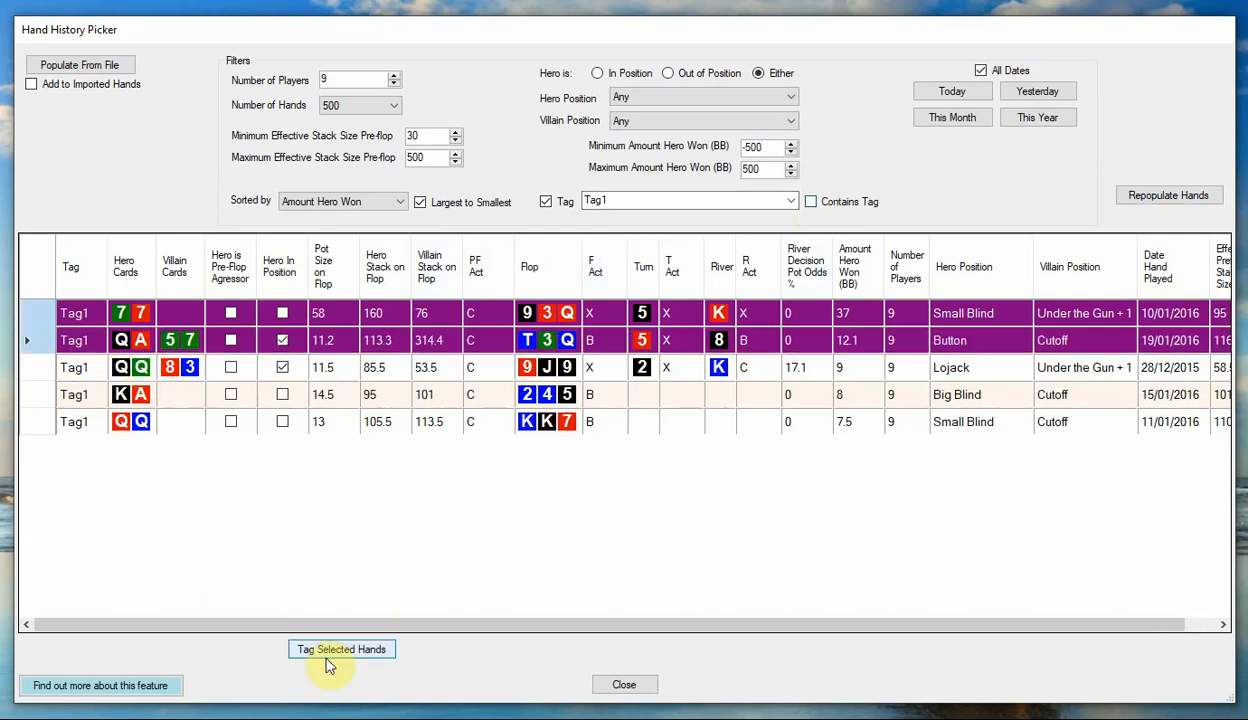
pyautogui.click(350, 649)
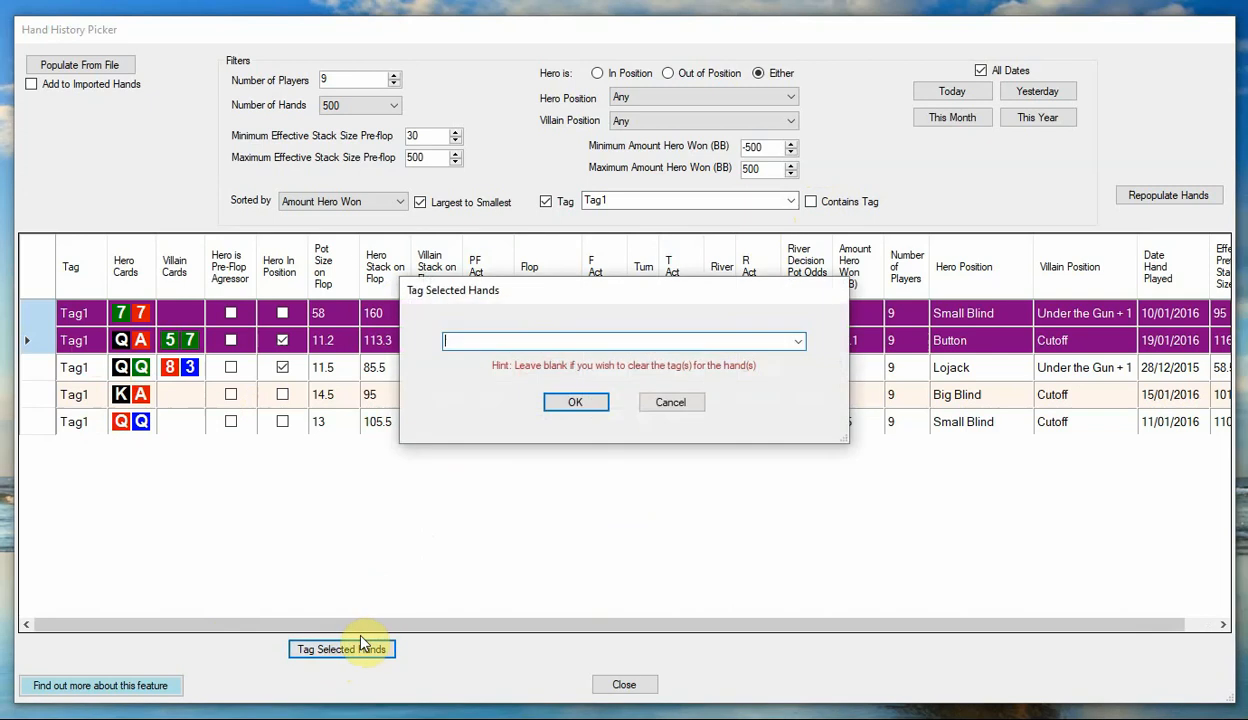
pyautogui.click(797, 341)
pyautogui.click(645, 359)
pyautogui.click(546, 341)
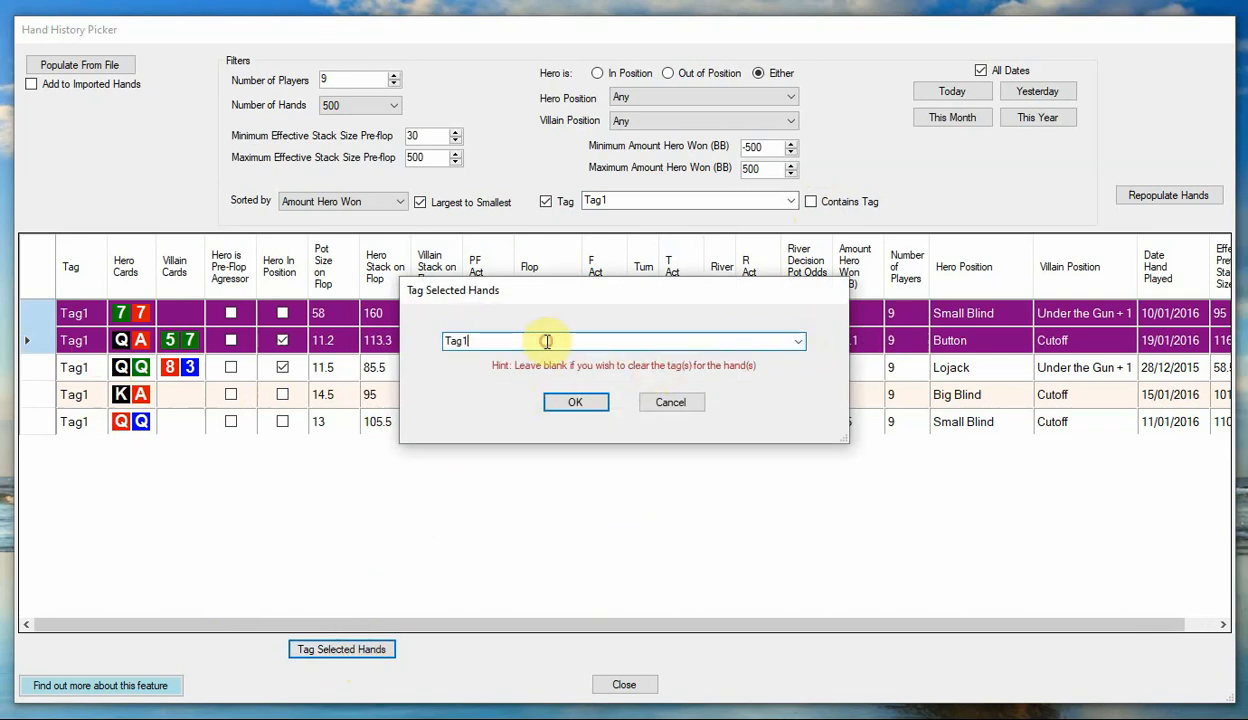
pyautogui.write('2')
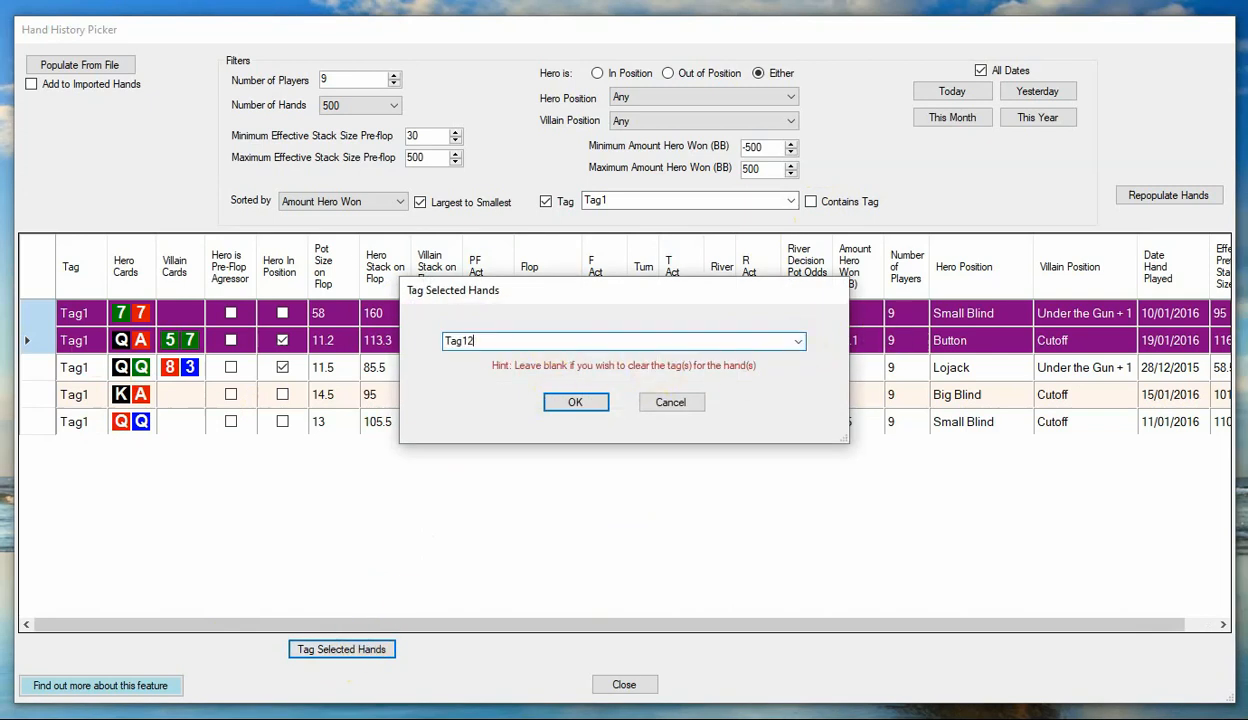
pyautogui.click(580, 403)
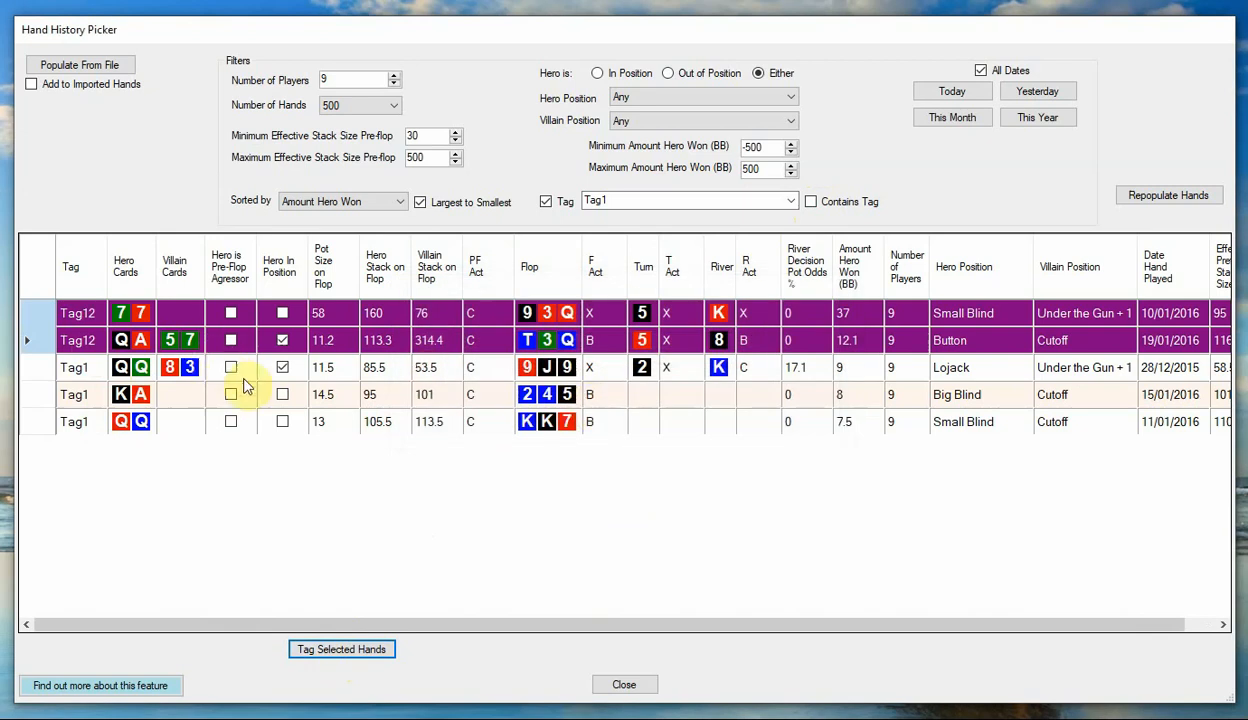
pyautogui.click(330, 370)
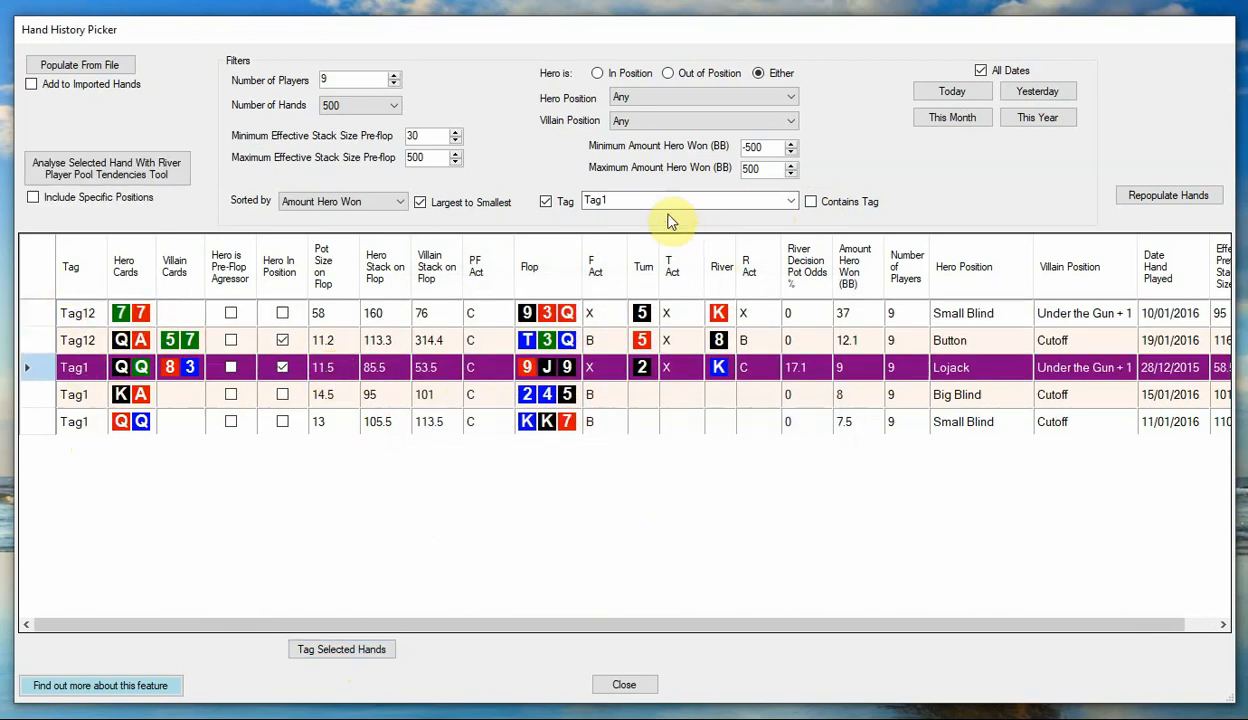
# Repopulate the hands with the tag filter still enabled and set to exactly Tag1.
pyautogui.click(547, 204)
pyautogui.click(546, 203)
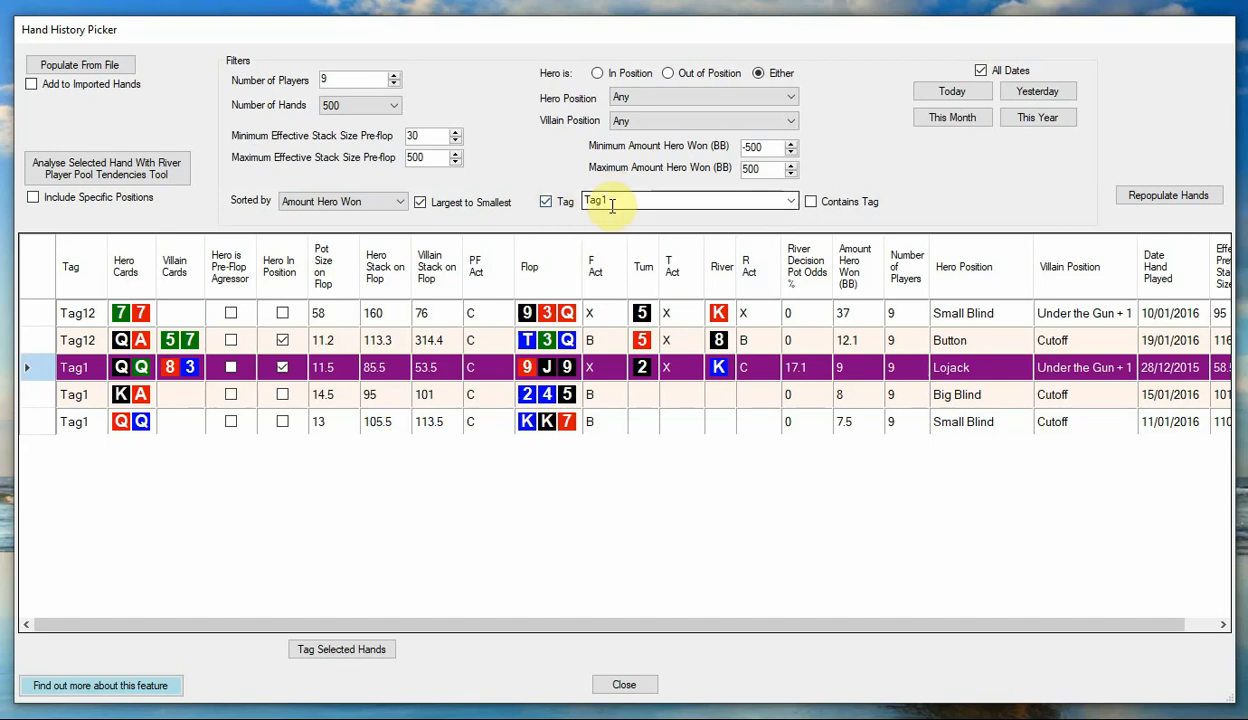
pyautogui.click(1170, 197)
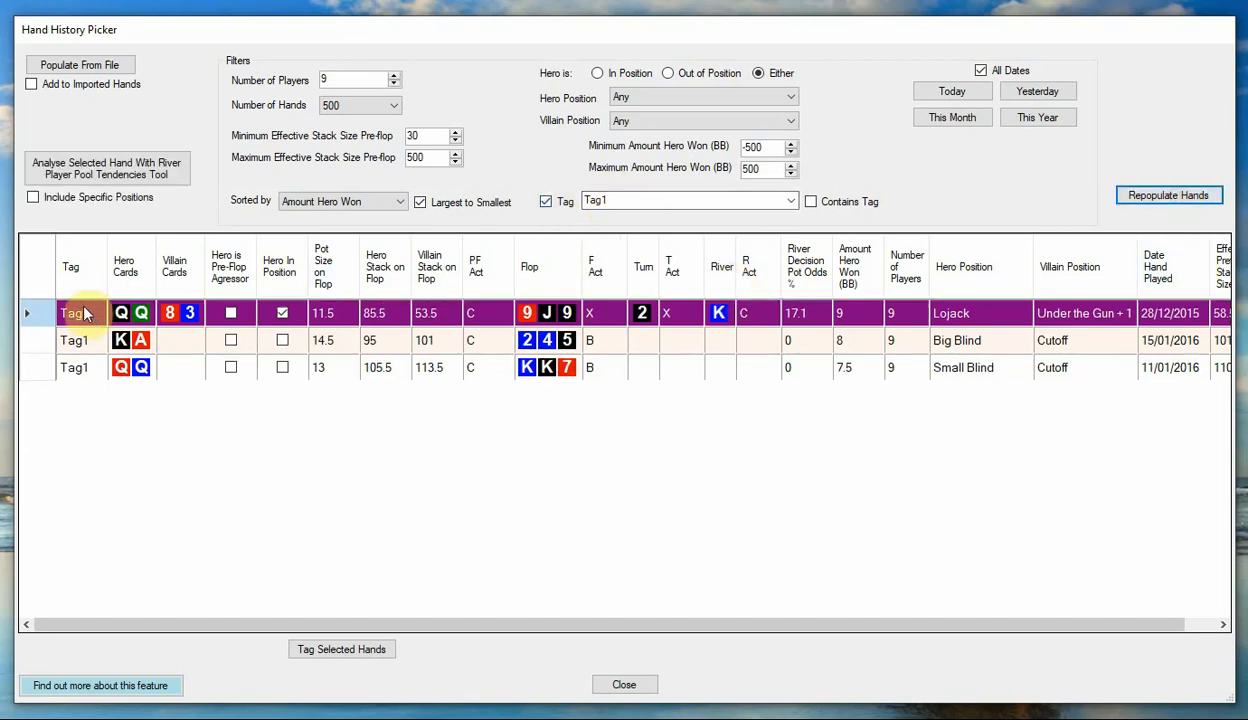
# Widen the tag filter to every hand whose tag contains Tag1 and repopulate the table.
pyautogui.click(810, 201)
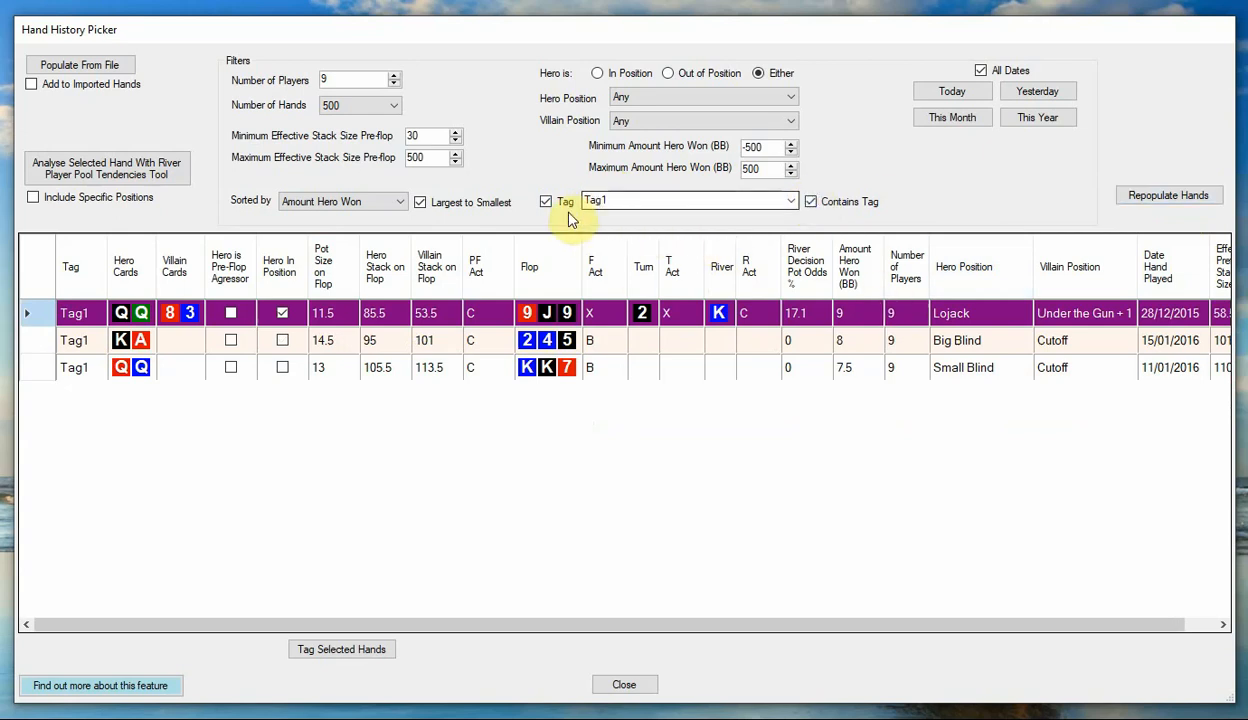
pyautogui.click(1168, 196)
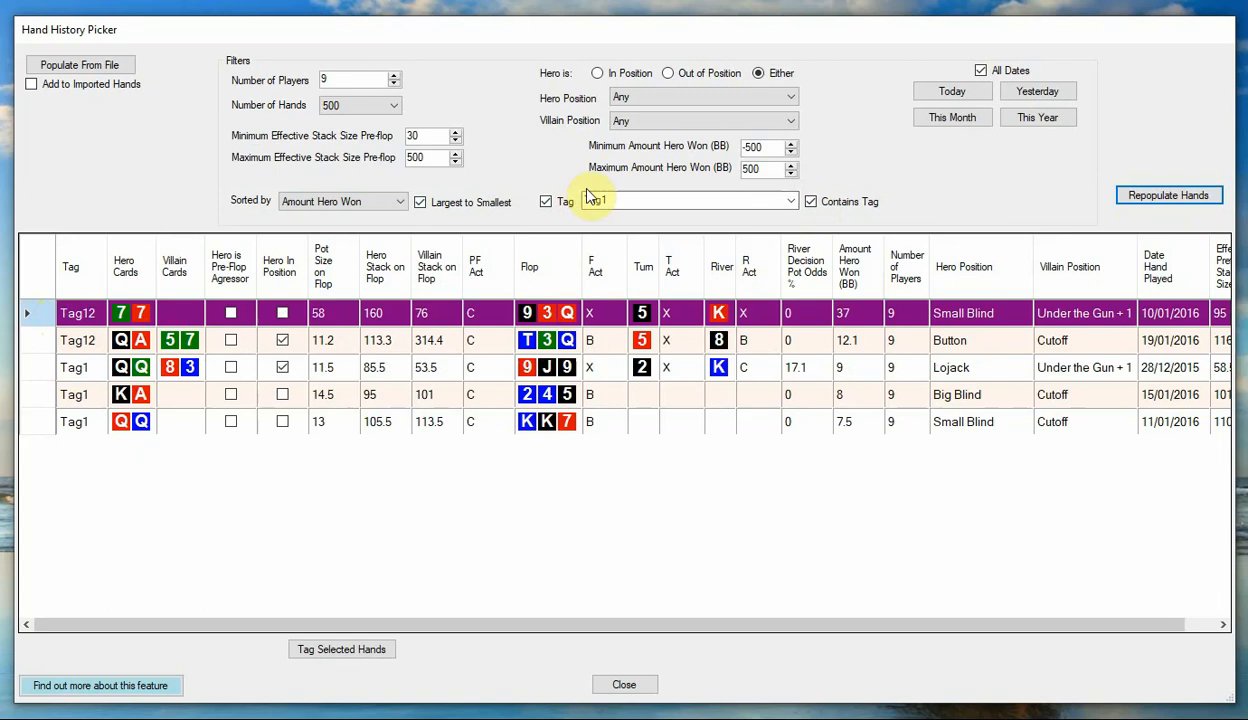
pyautogui.write('1')
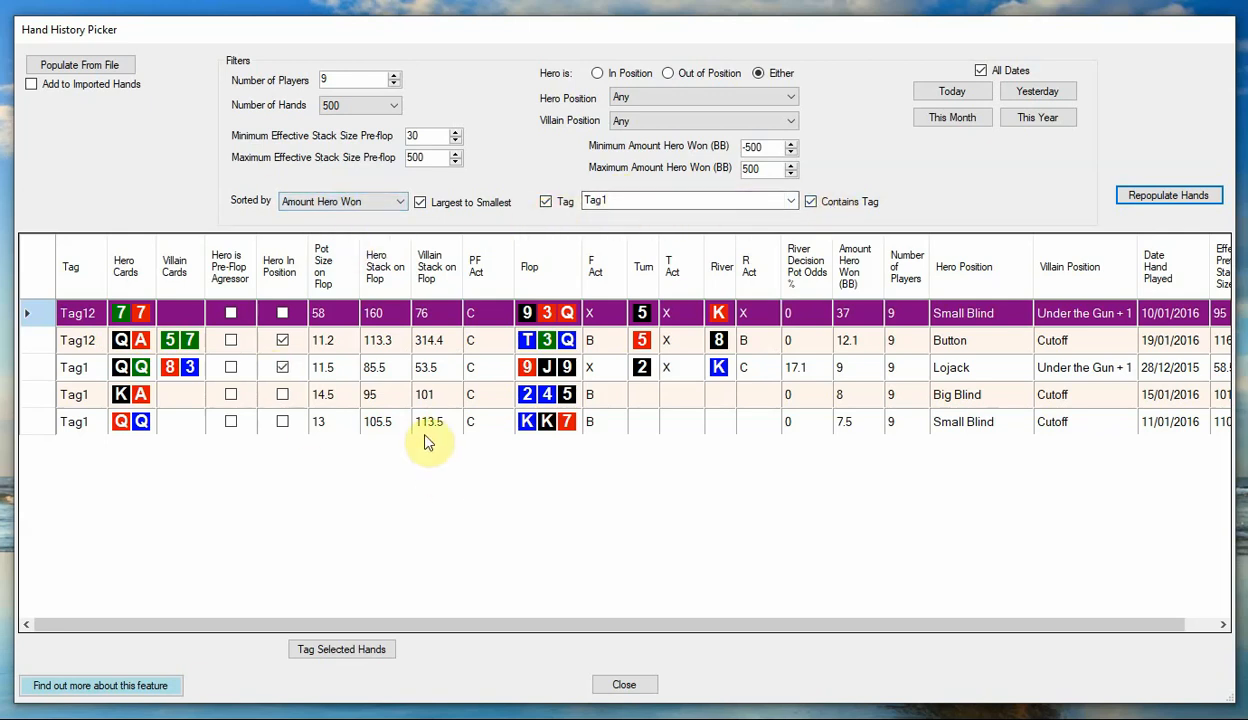
# Repopulate the hands with the tag filter disabled and view the first hand in the Scenario window before returning to the table.
pyautogui.click(545, 201)
pyautogui.click(1180, 198)
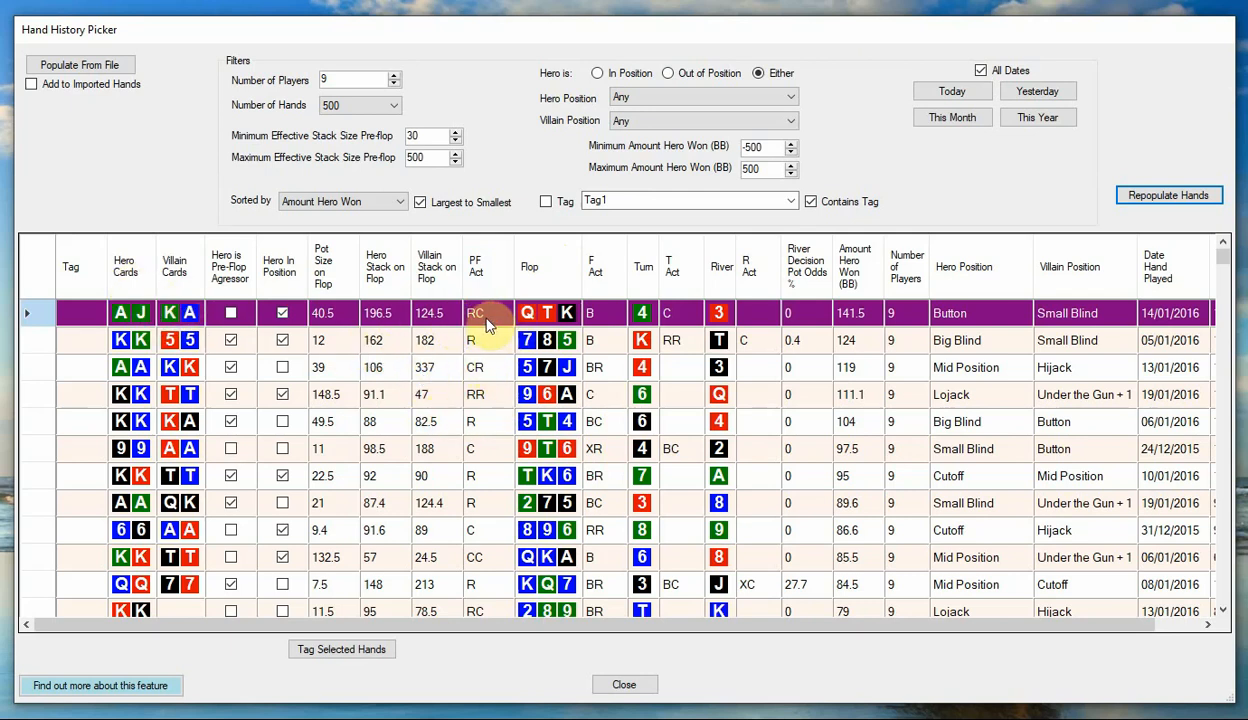
pyautogui.doubleClick(600, 318)
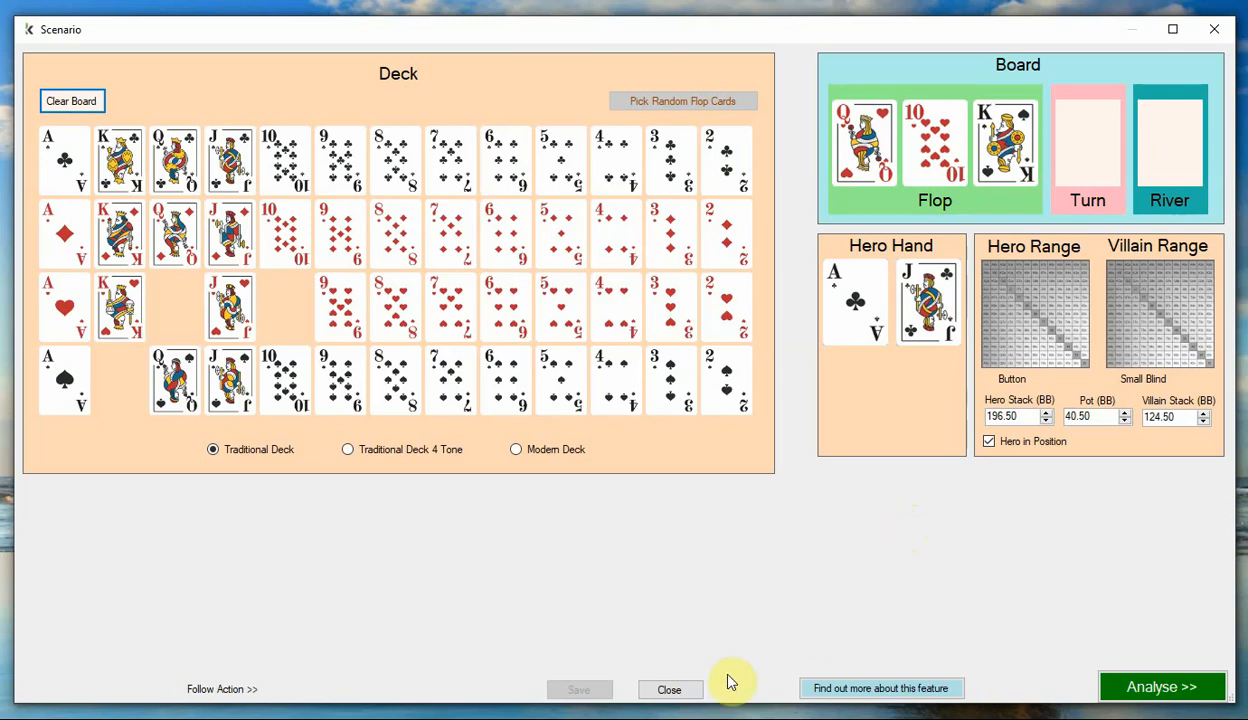
pyautogui.click(670, 689)
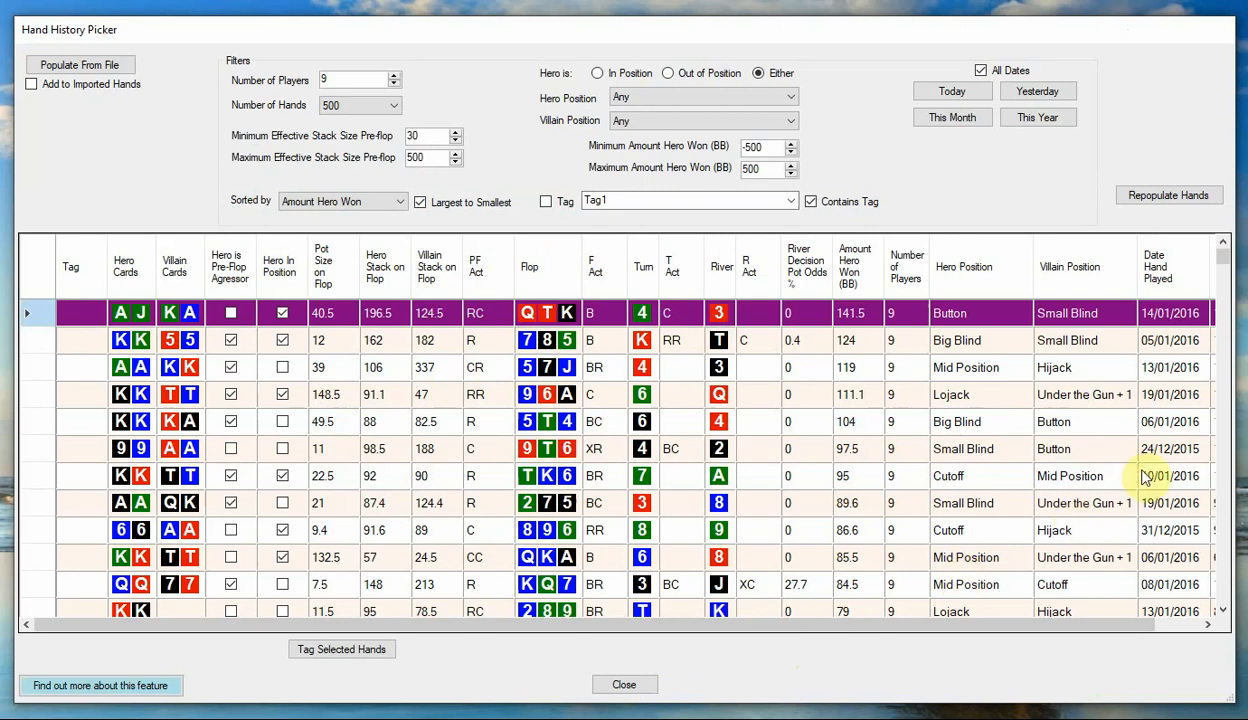
# Sort the hands by River Decision Pot Odds % from highest to lowest and look through the sorted rows.
pyautogui.click(806, 273)
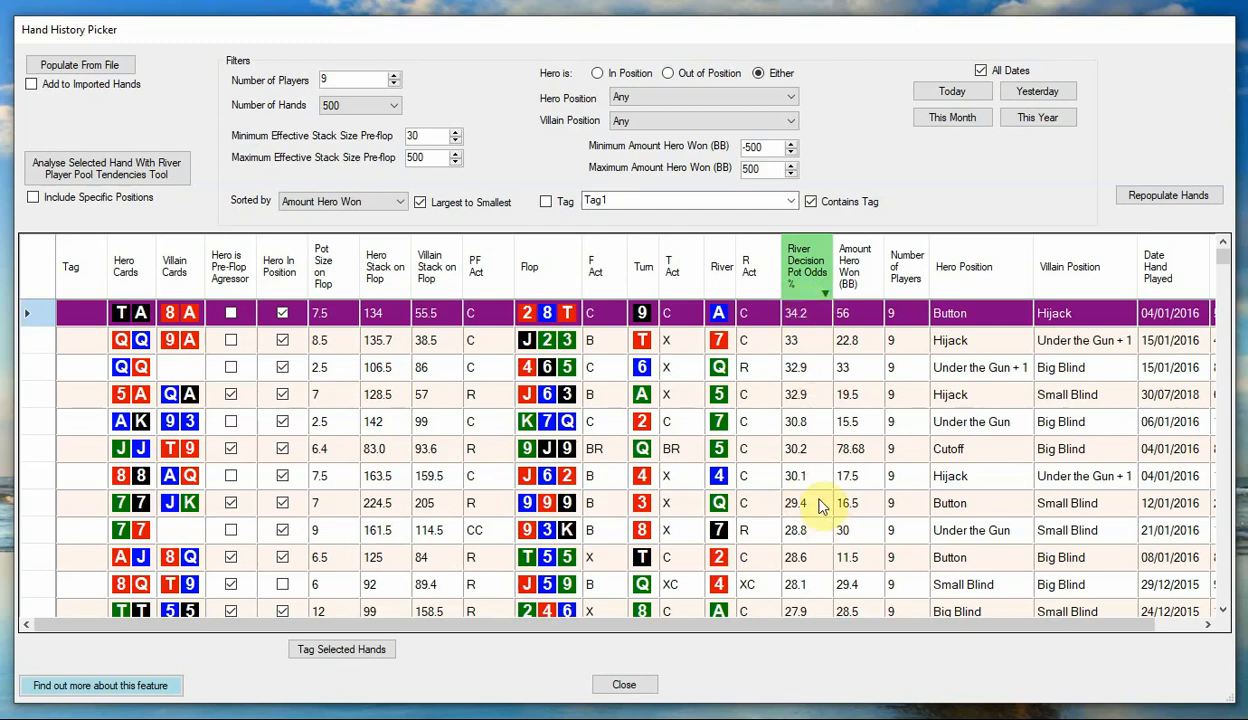
pyautogui.click(808, 343)
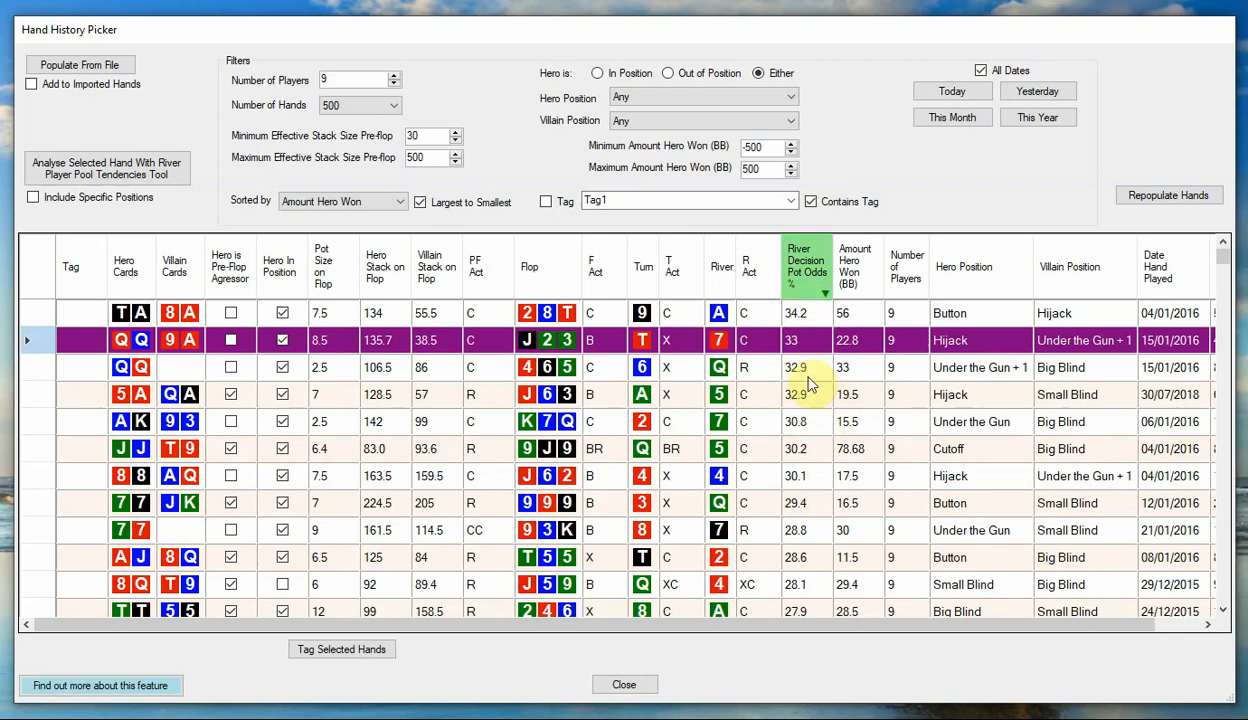
pyautogui.scroll(-7, 812, 455)
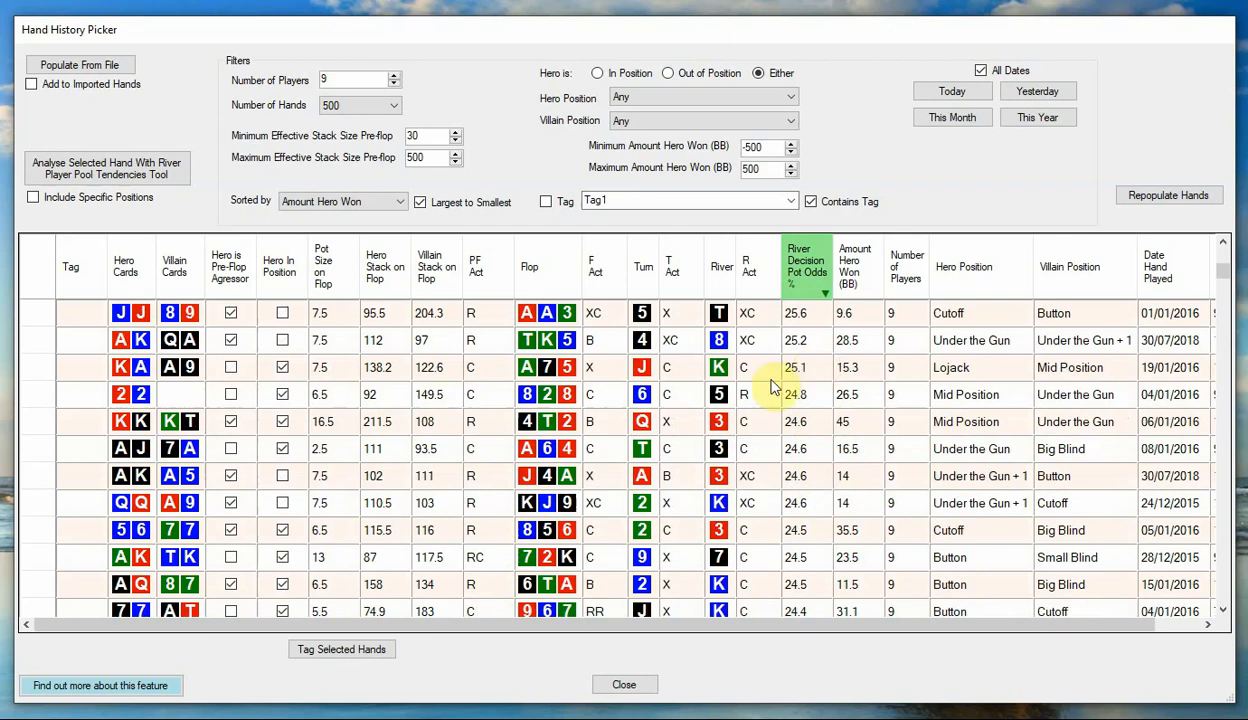
pyautogui.scroll(3, 820, 408)
pyautogui.scroll(3, 820, 408)
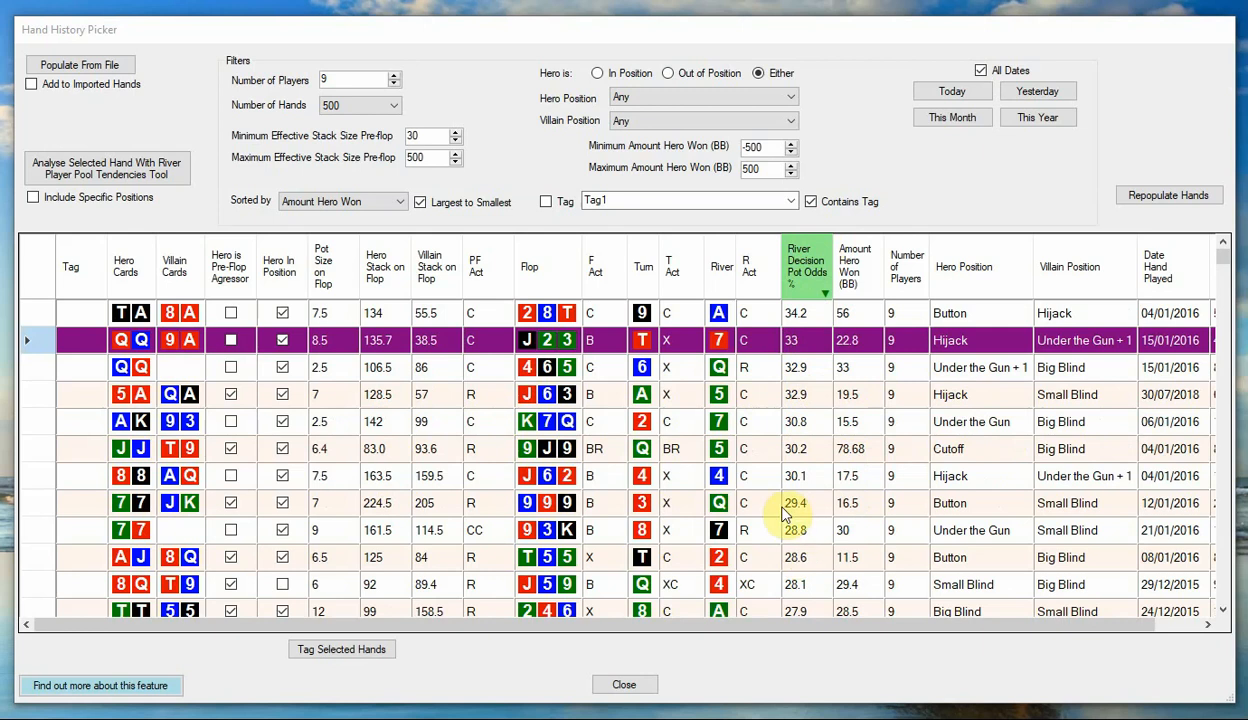
# Analyse the pocket eights hand against AQ with the River Player Pool Tendencies Tool, and return to the hand table.
pyautogui.click(293, 473)
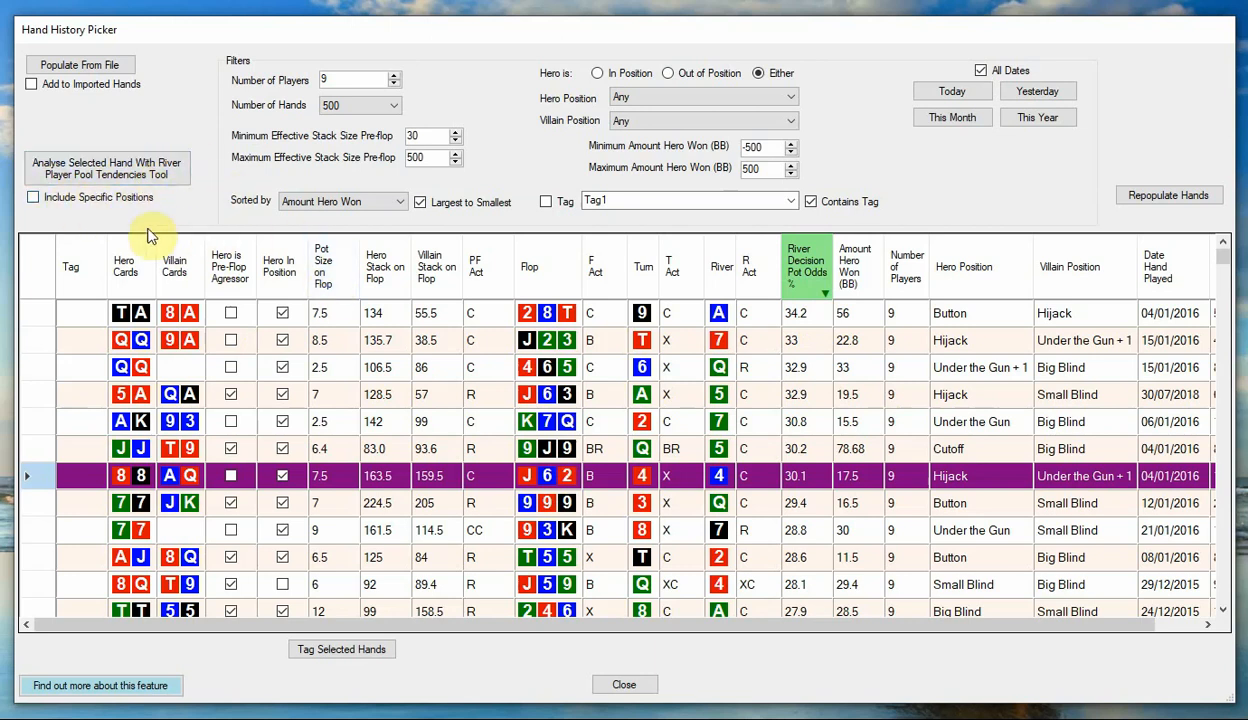
pyautogui.click(121, 172)
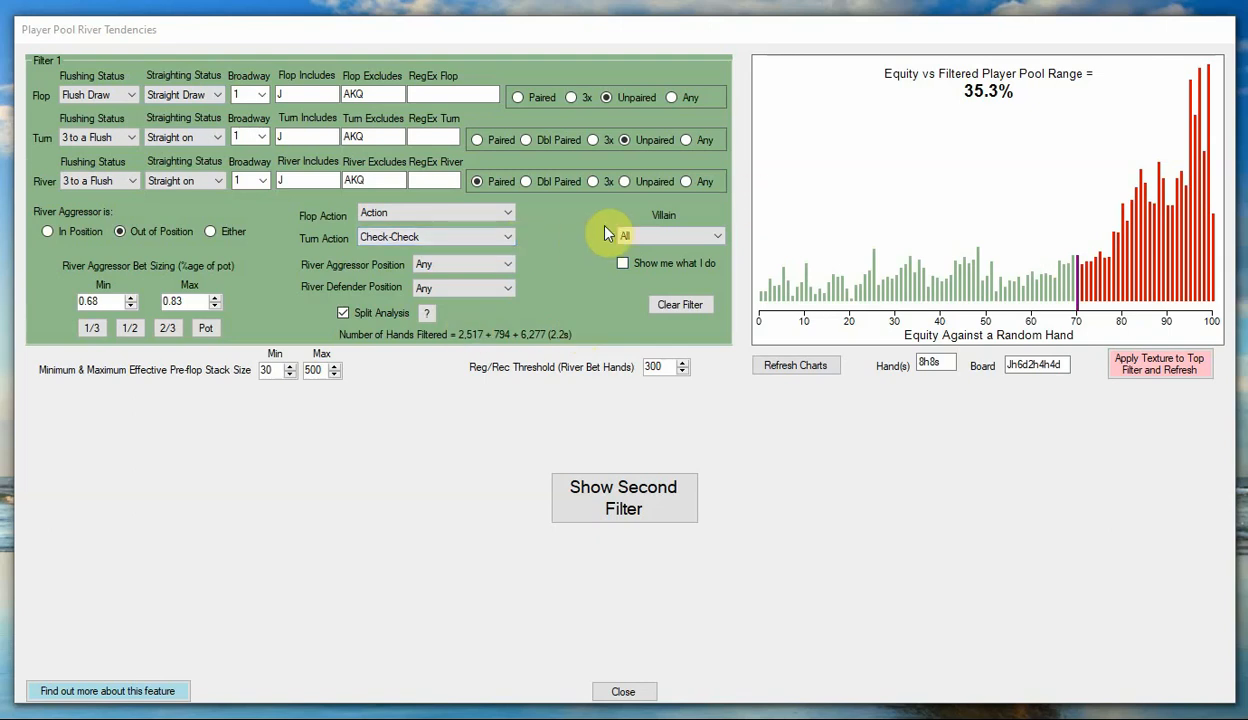
pyautogui.click(624, 692)
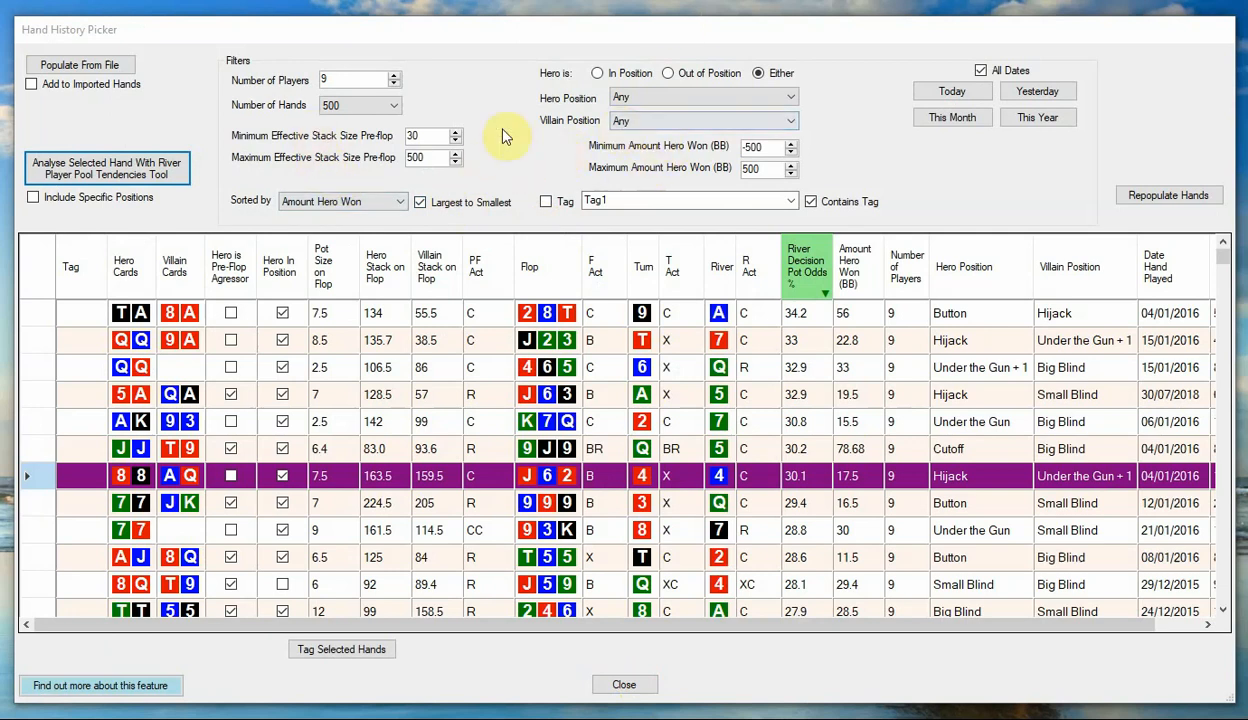
# Filter the hands to Hero Position Button and repopulate the table.
pyautogui.click(735, 98)
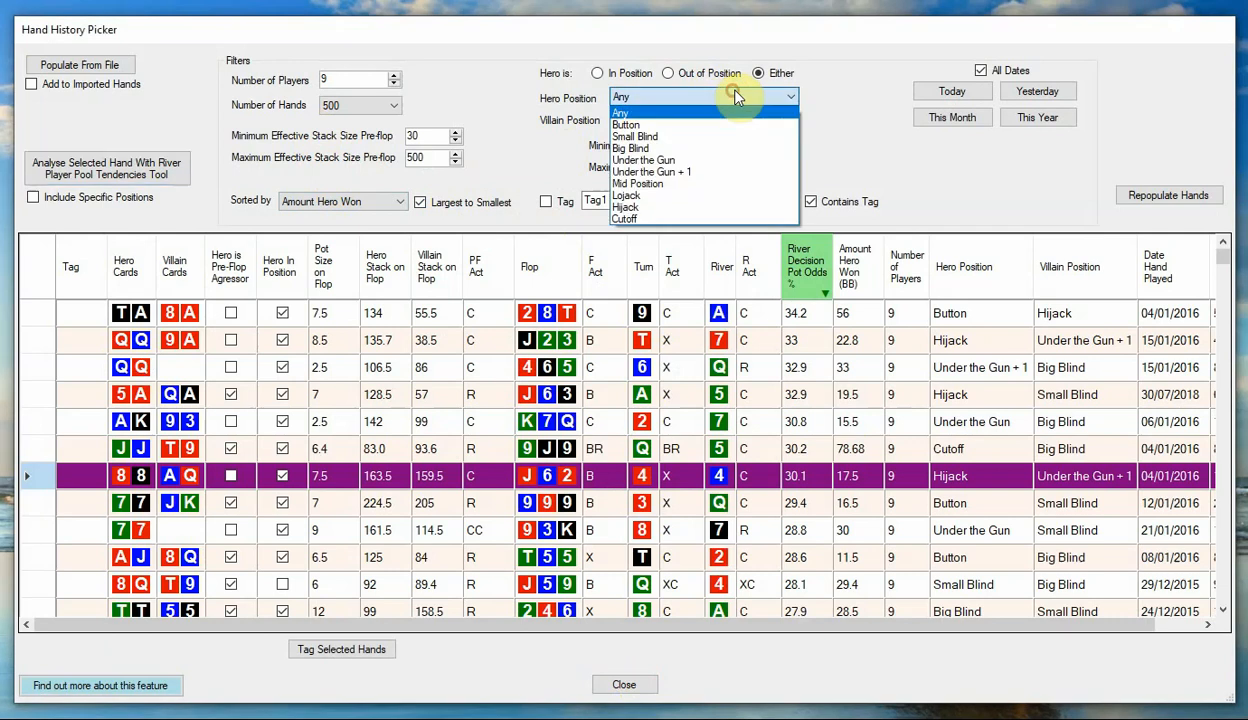
pyautogui.click(668, 128)
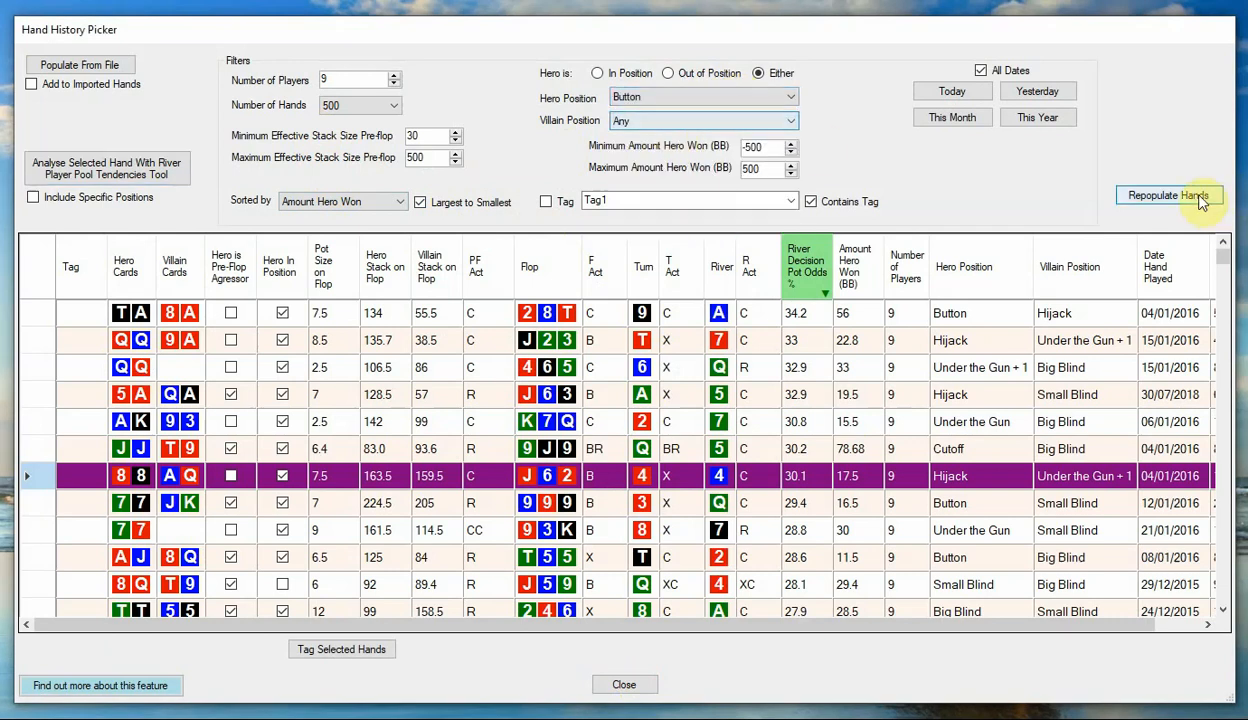
pyautogui.click(1165, 195)
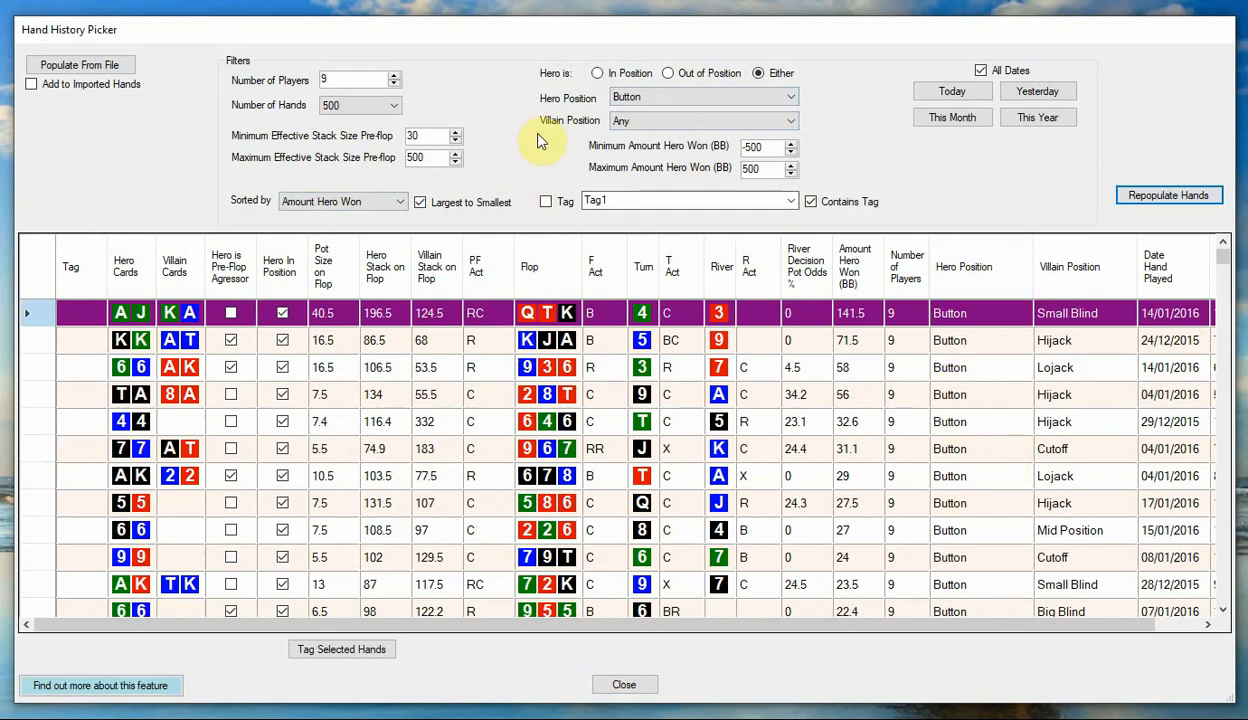
# Restrict the Villain Position to Small Blind, repopulate the table and look through the hands.
pyautogui.click(655, 123)
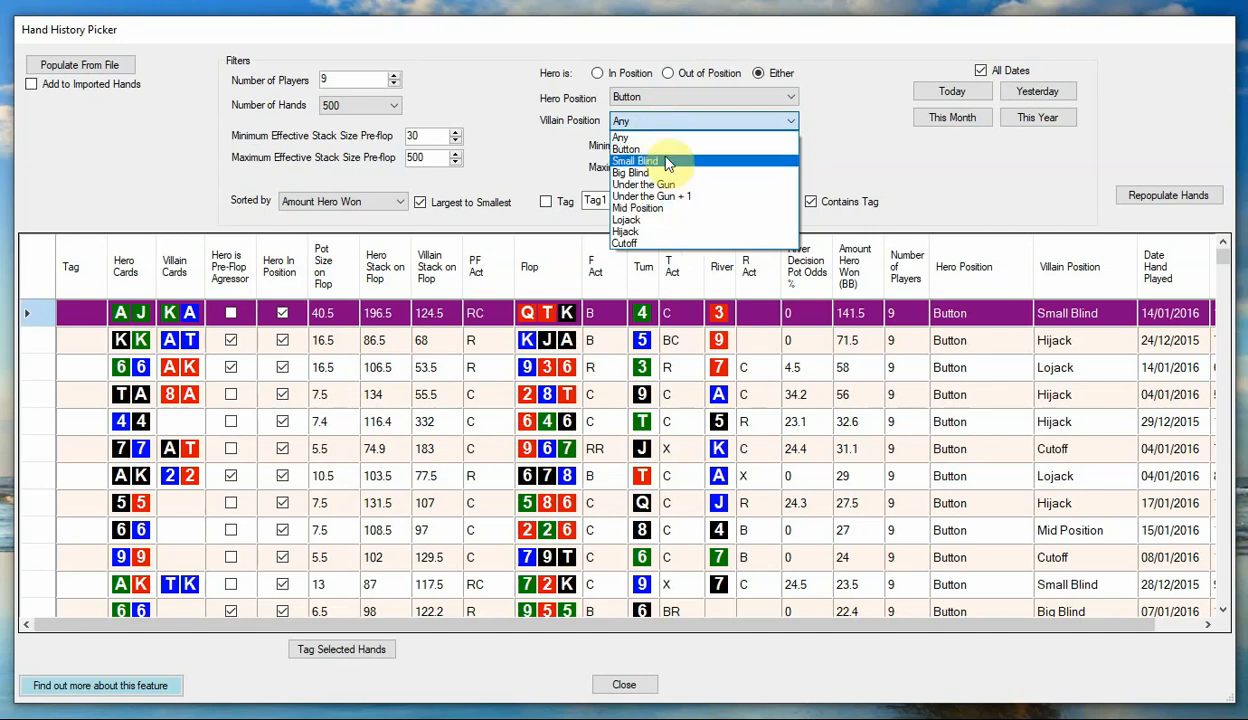
pyautogui.click(665, 163)
pyautogui.click(1192, 195)
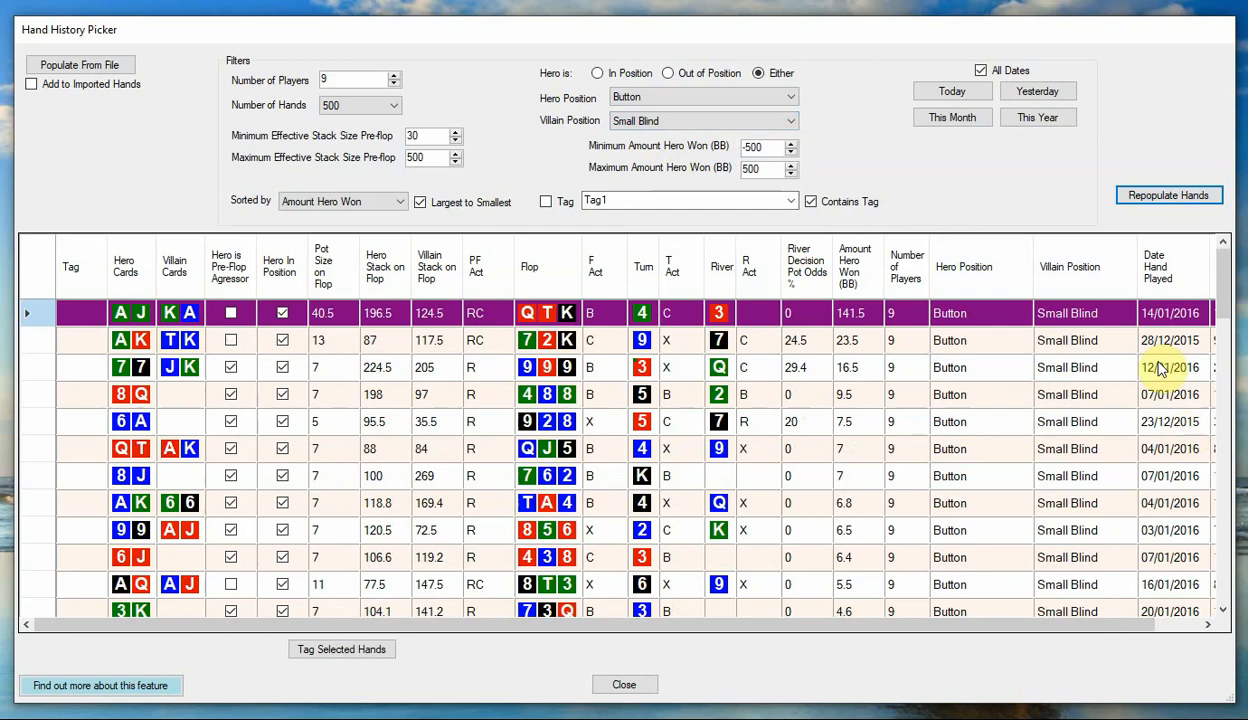
pyautogui.moveTo(1217, 297); pyautogui.dragTo(1218, 268)
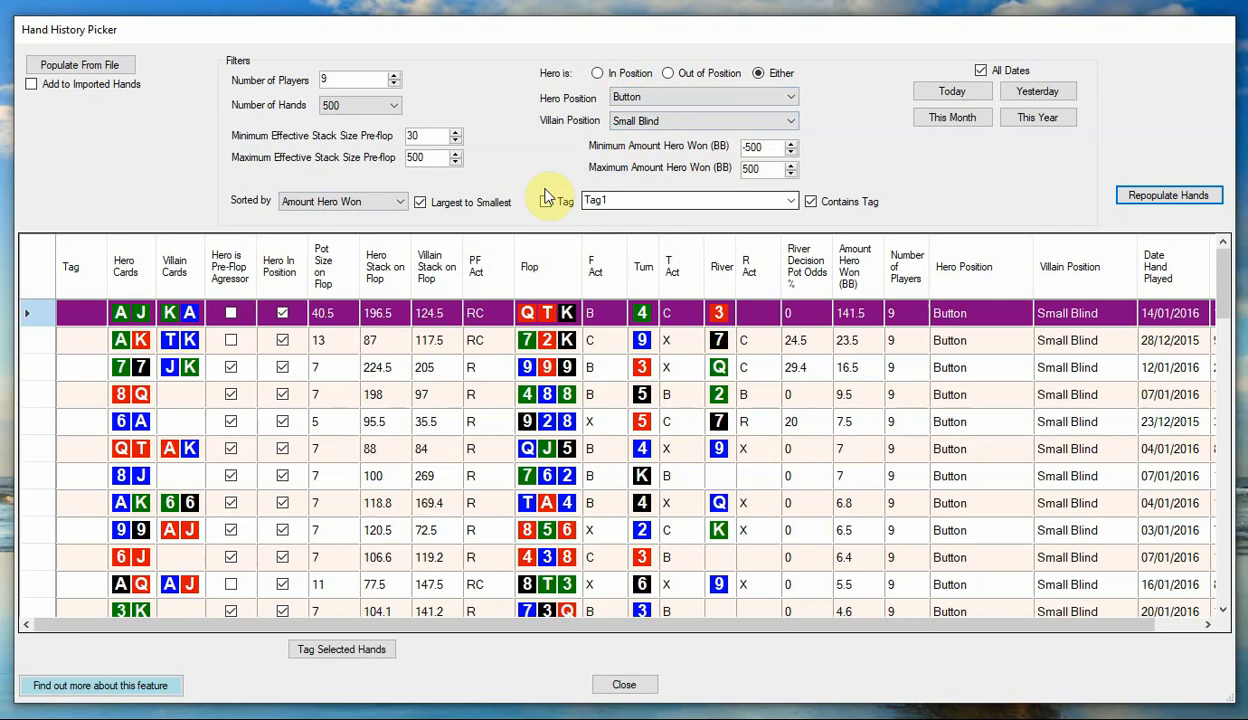
# Reset the Hero Position and Villain Position filters to Any and repopulate the table.
pyautogui.click(712, 99)
pyautogui.click(697, 112)
pyautogui.click(686, 122)
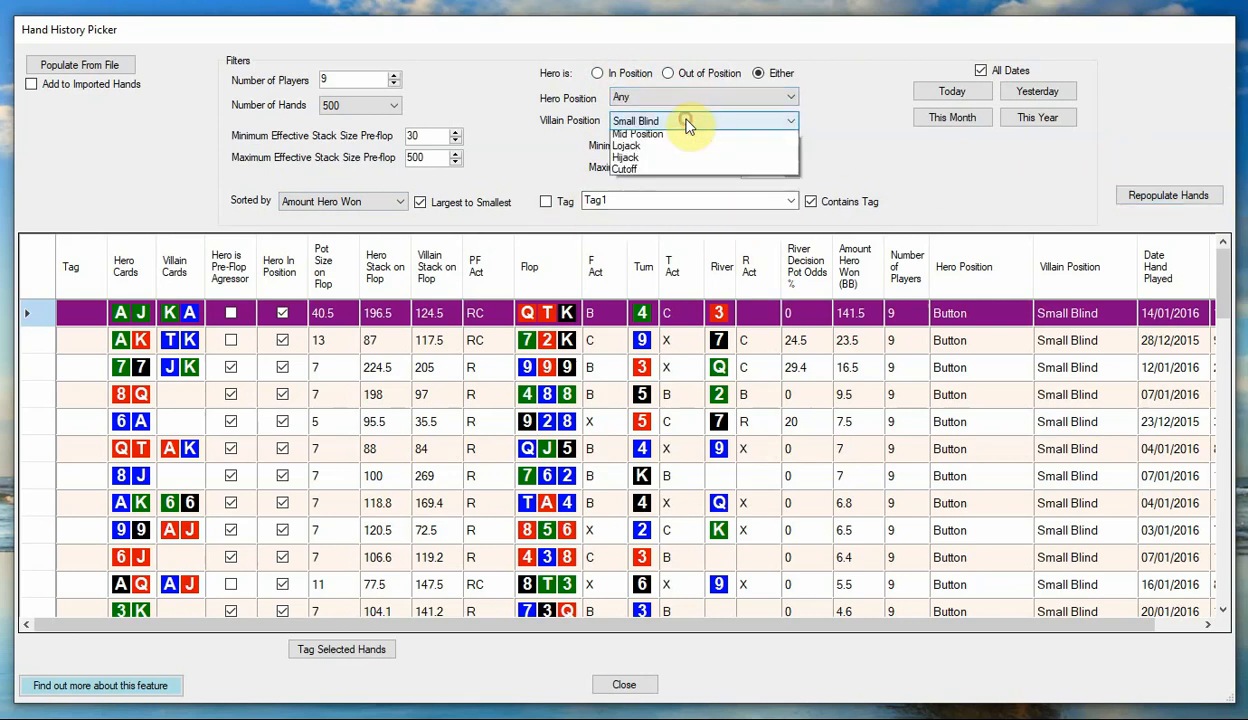
pyautogui.click(703, 134)
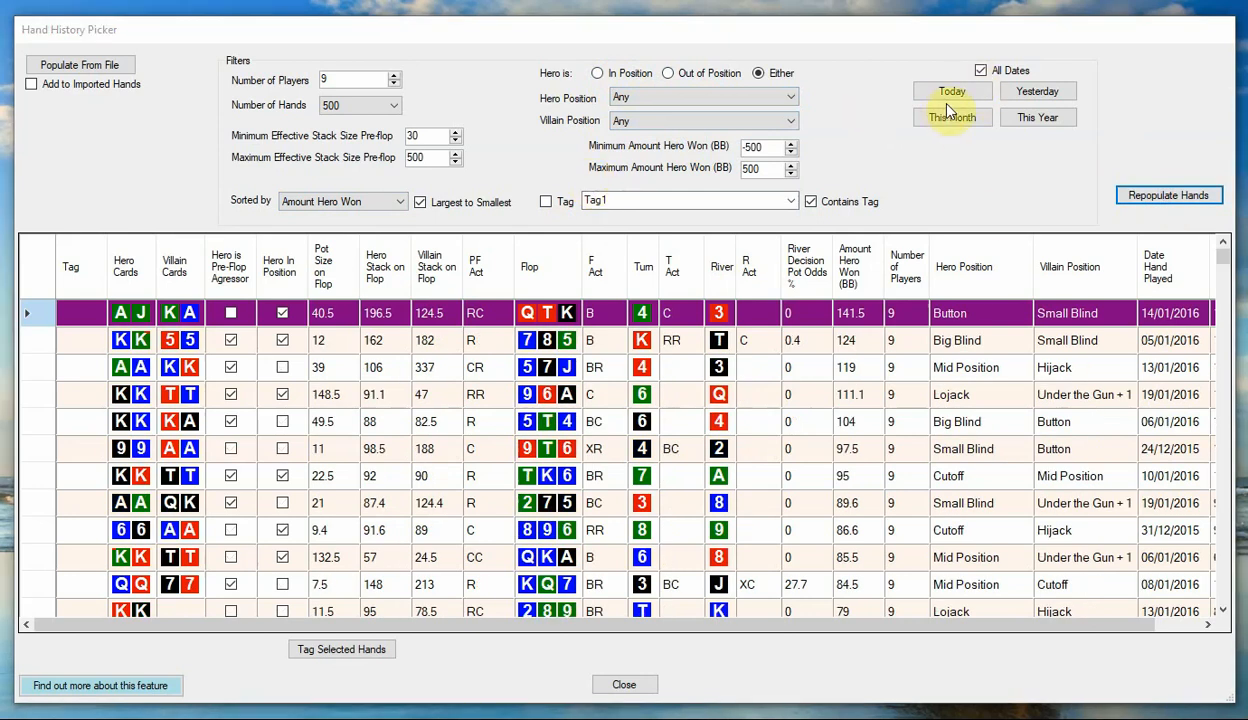
# Turn off All Dates and apply the Today, Yesterday, This Month and This Year date ranges in turn.
pyautogui.click(998, 71)
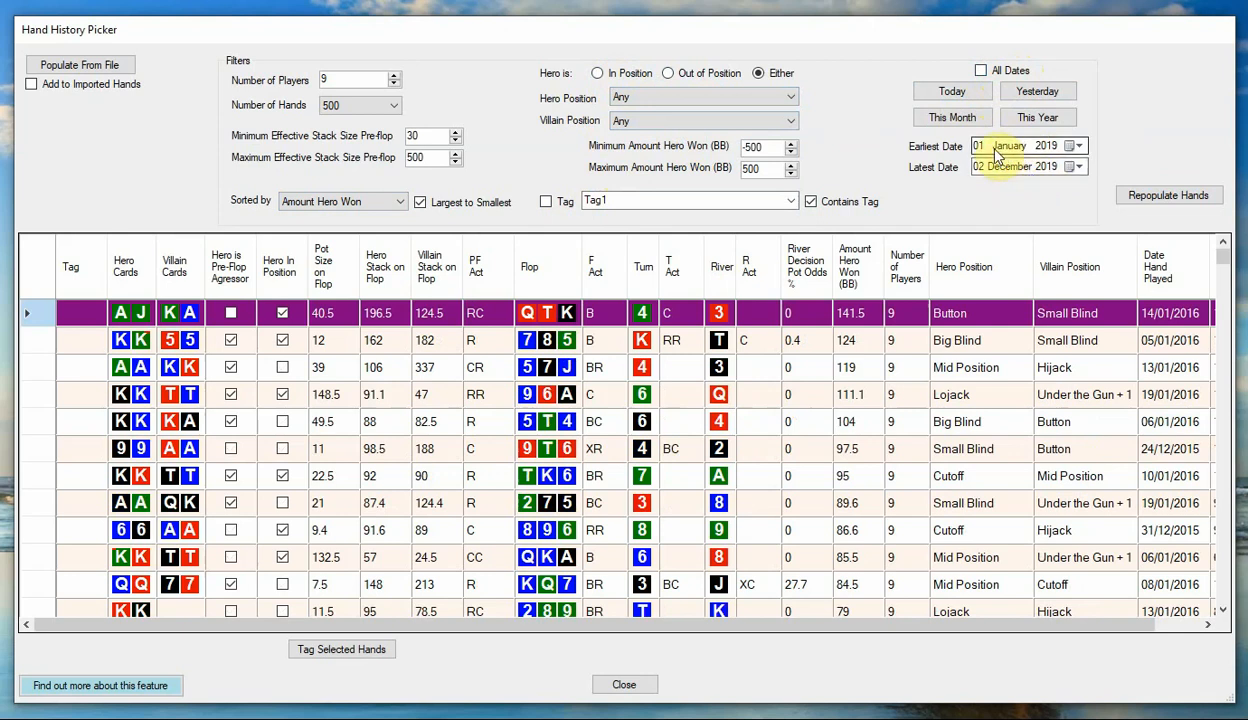
pyautogui.click(945, 93)
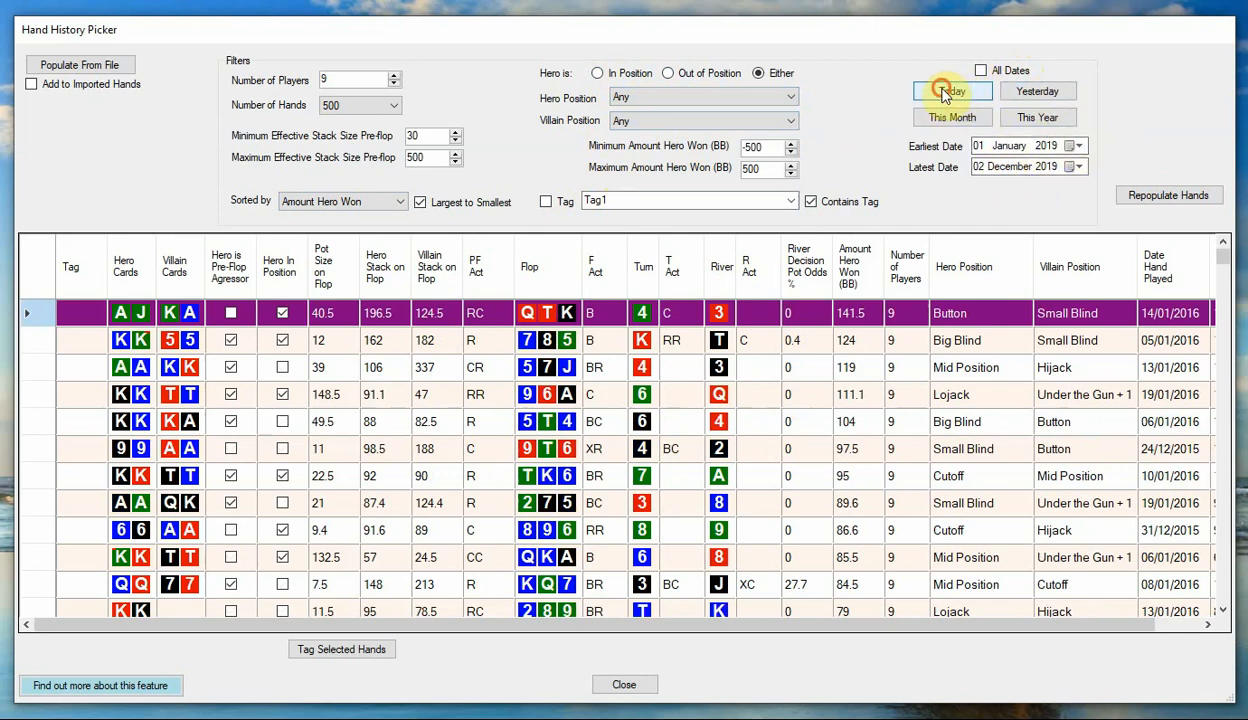
pyautogui.click(1022, 95)
pyautogui.click(935, 118)
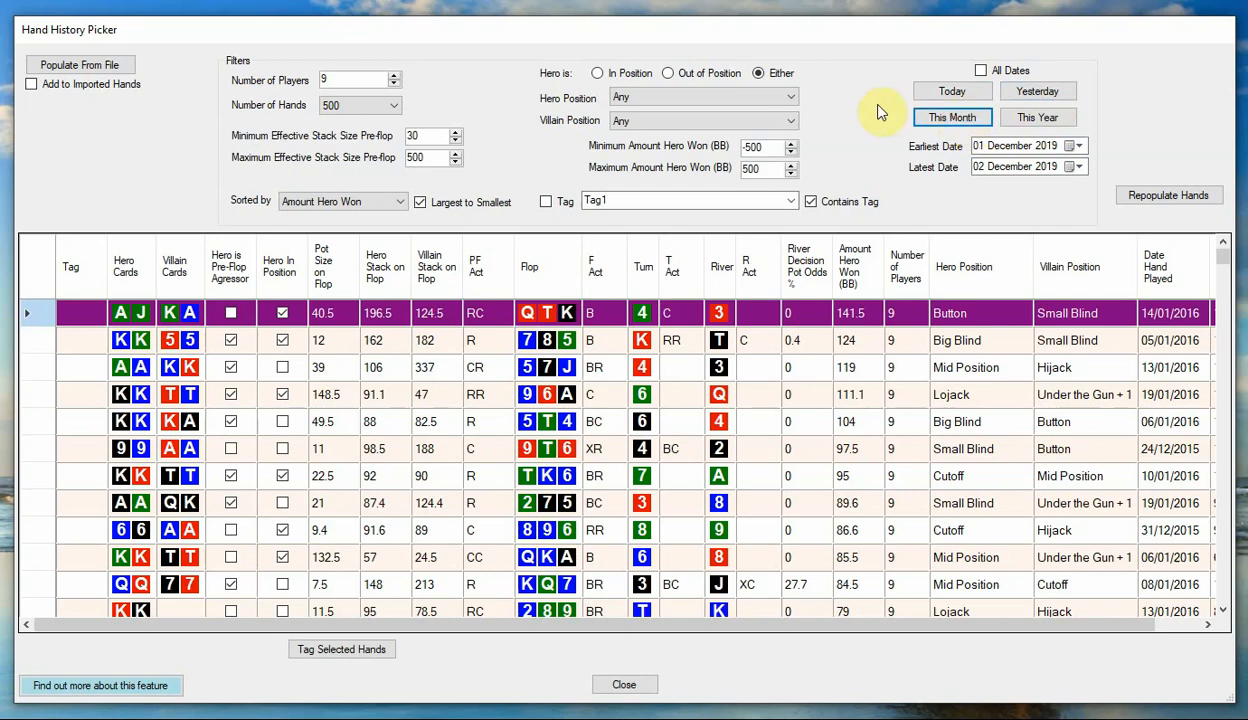
pyautogui.click(1038, 119)
# Set the Earliest Date to 01 January 2018, repopulate the table and look through the hands.
pyautogui.click(1078, 146)
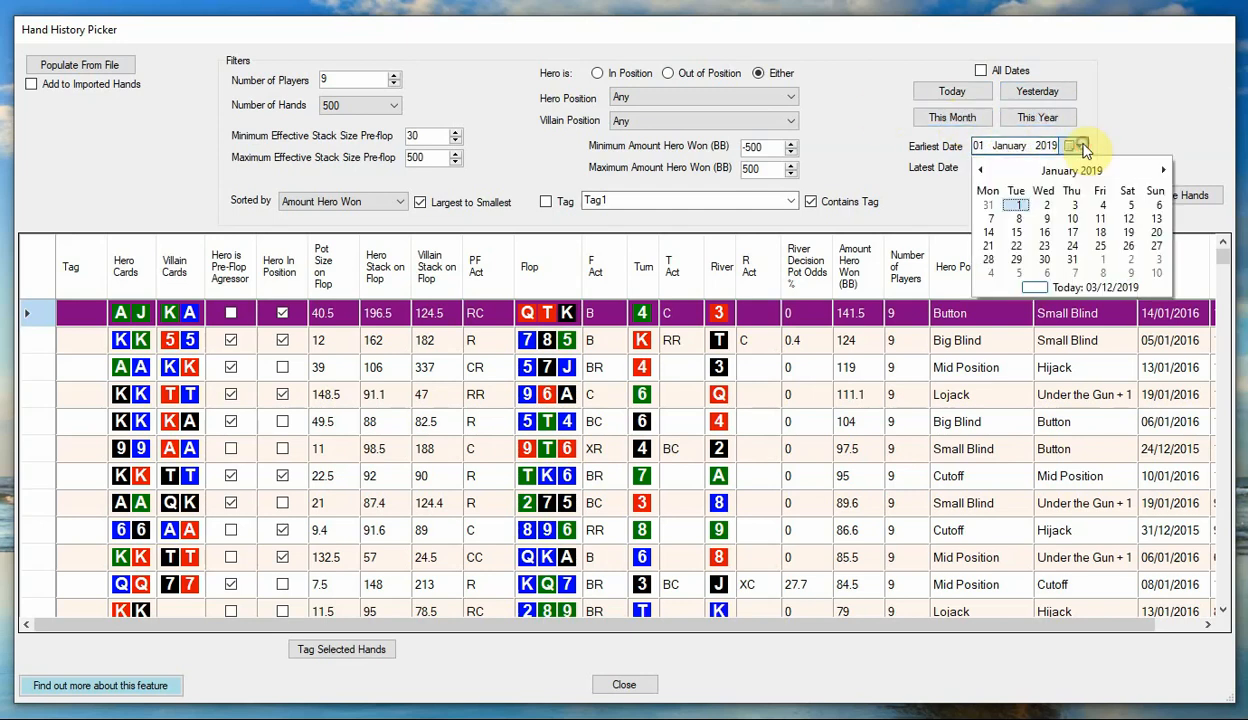
pyautogui.click(981, 171)
pyautogui.click(981, 171)
pyautogui.click(981, 171)
pyautogui.click(981, 171)
pyautogui.click(981, 171)
pyautogui.doubleClick(982, 171)
pyautogui.click(982, 171)
pyautogui.click(983, 171)
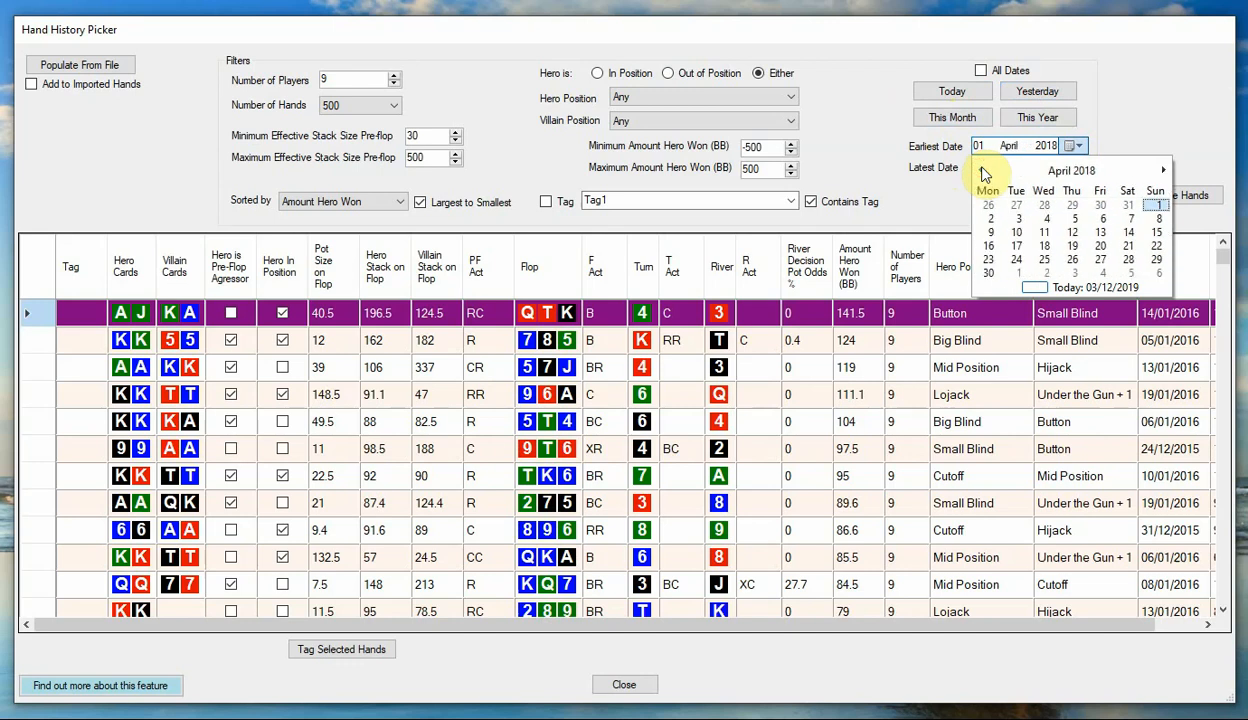
pyautogui.click(981, 171)
pyautogui.click(981, 171)
pyautogui.click(981, 171)
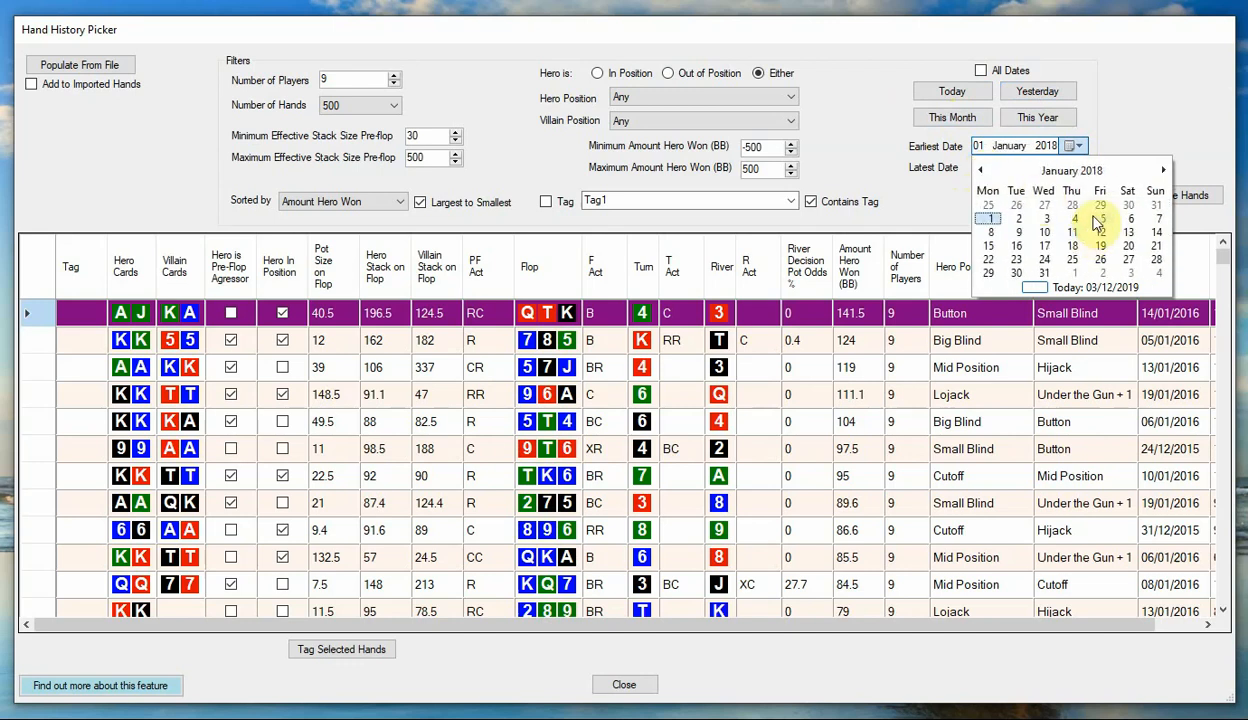
pyautogui.click(987, 222)
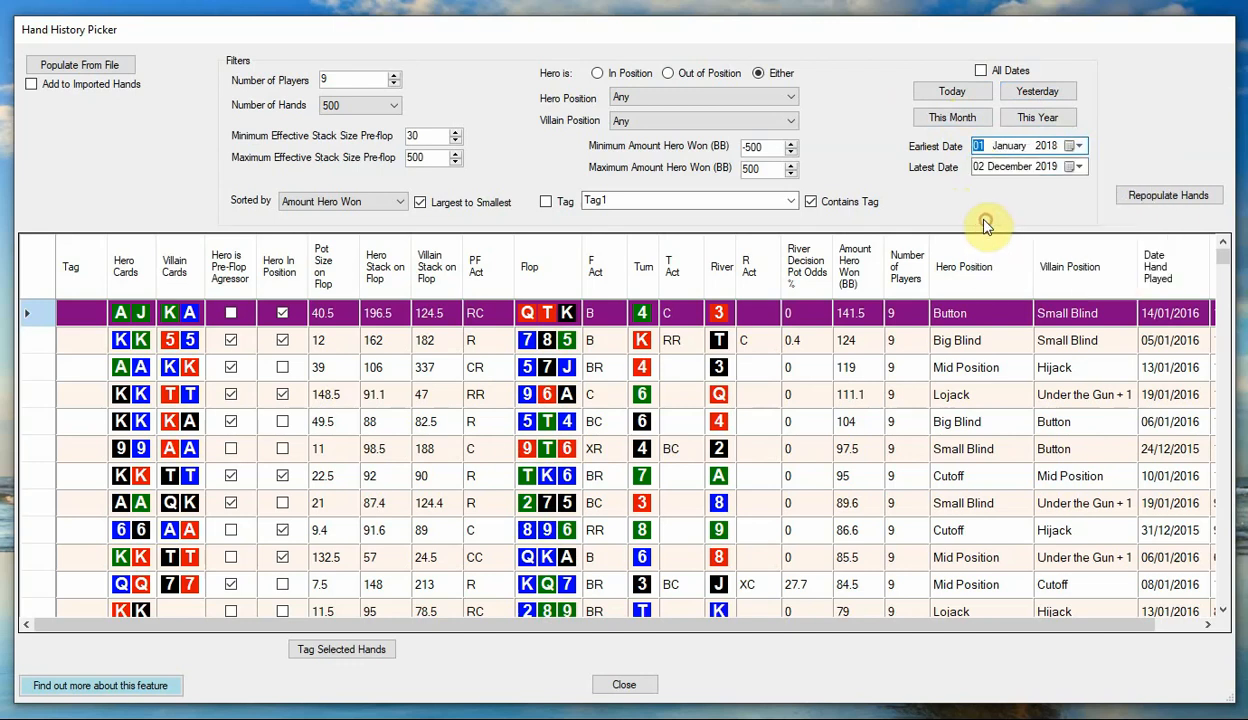
pyautogui.click(1166, 196)
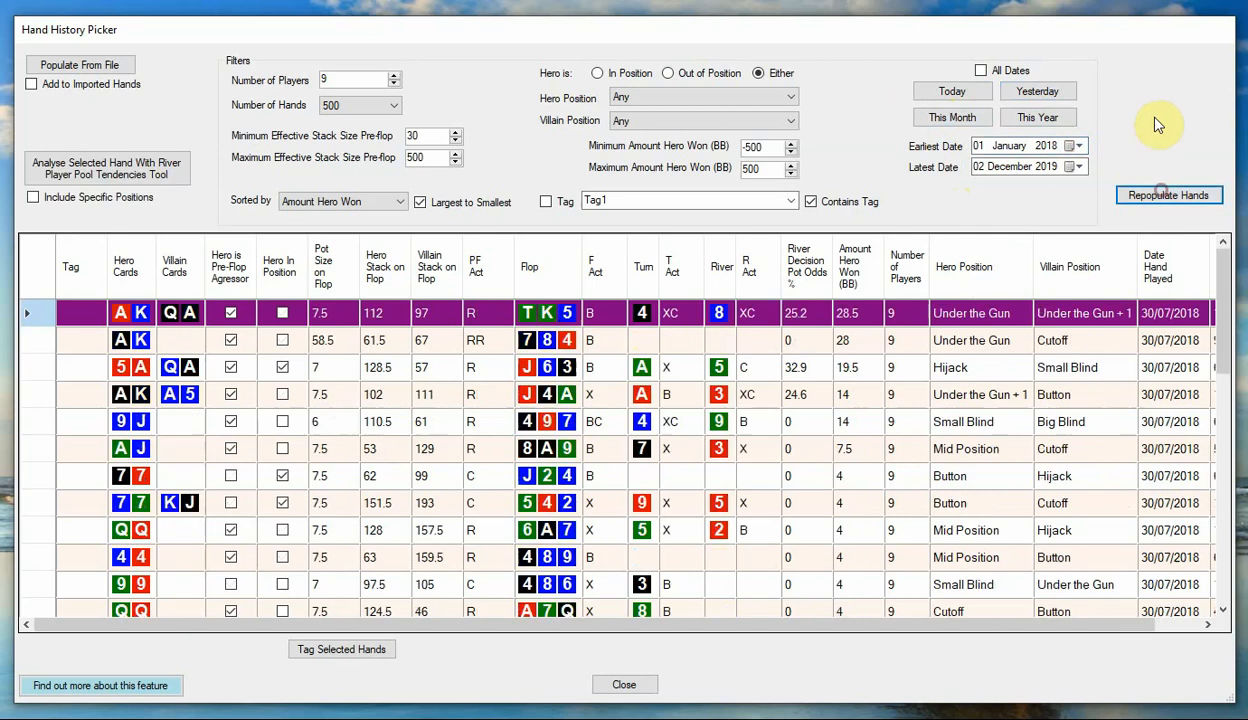
pyautogui.moveTo(1222, 310); pyautogui.dragTo(1224, 265)
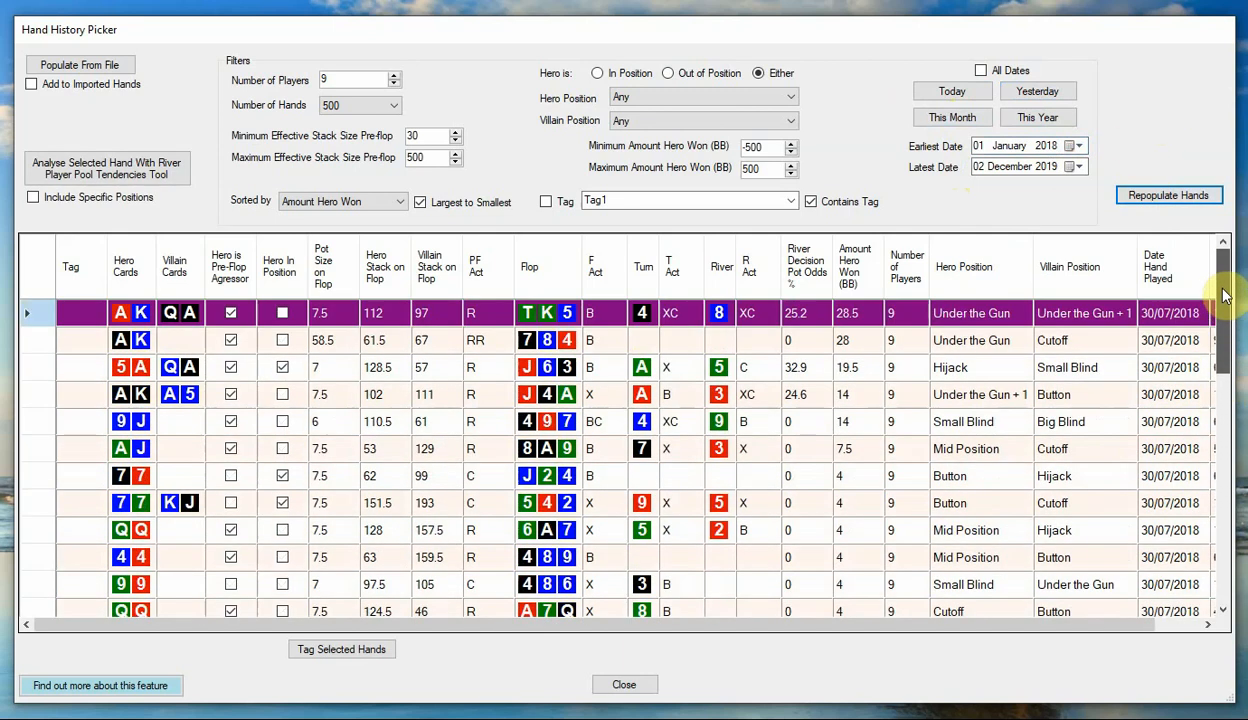